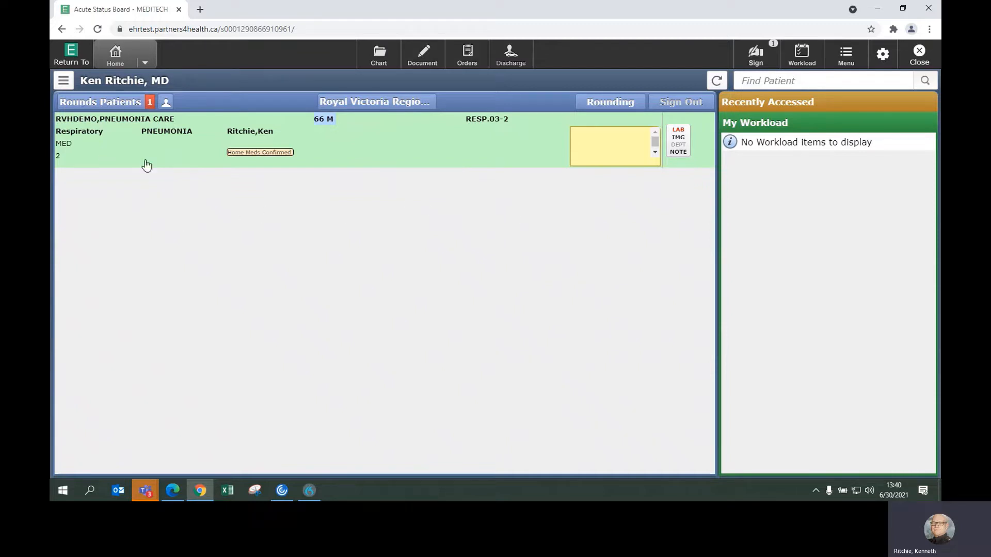
Open the recent results and notes summary for the pneumonia patient on the rounds list.
{"action": "left_click", "coordinate": [385, 227]}
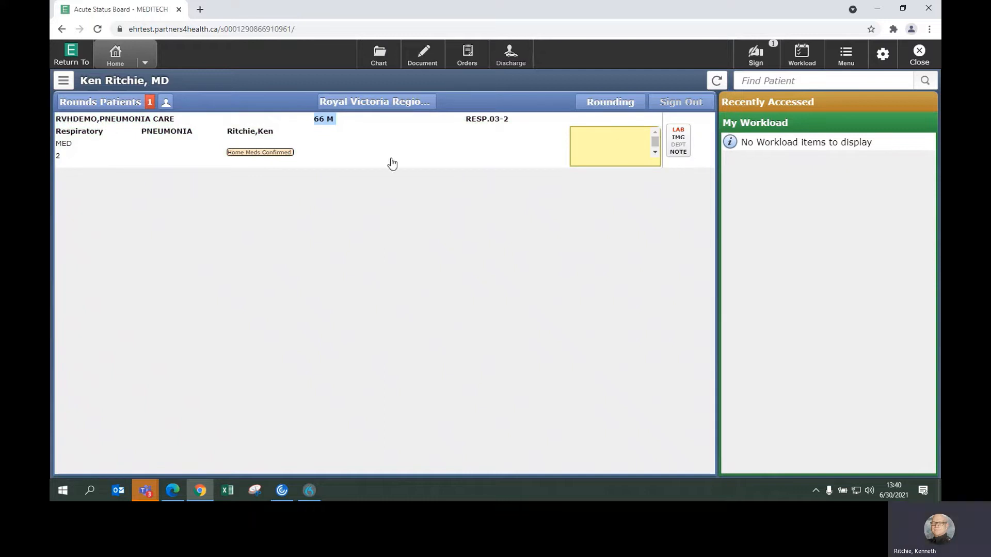
{"action": "left_click", "coordinate": [391, 162]}
{"action": "left_click", "coordinate": [385, 150]}
{"action": "left_click", "coordinate": [683, 160]}
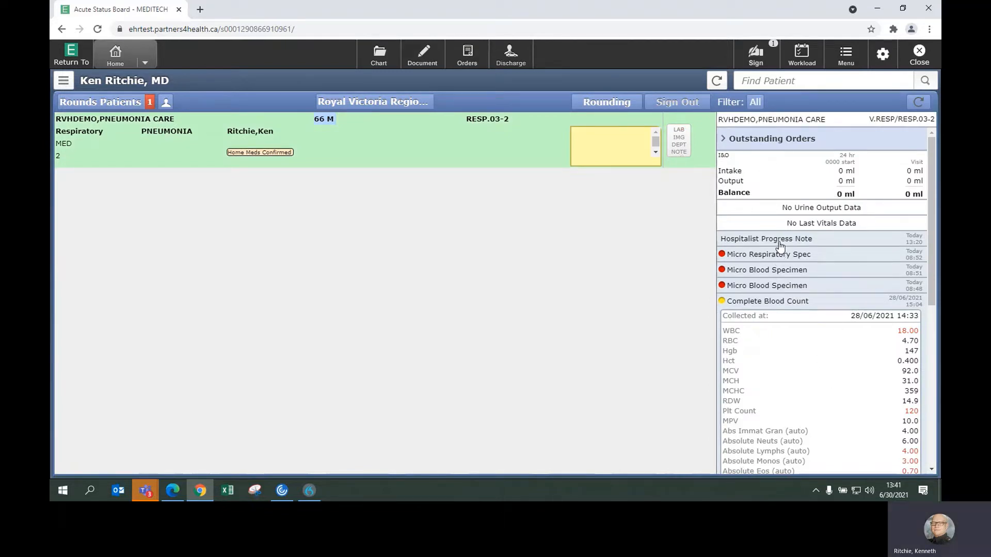
Open the Micro Respiratory Spec report, examine the organism in its culture report, and close the report.
{"action": "scroll", "coordinate": [779, 237], "scroll_direction": "down", "scroll_amount": 1}
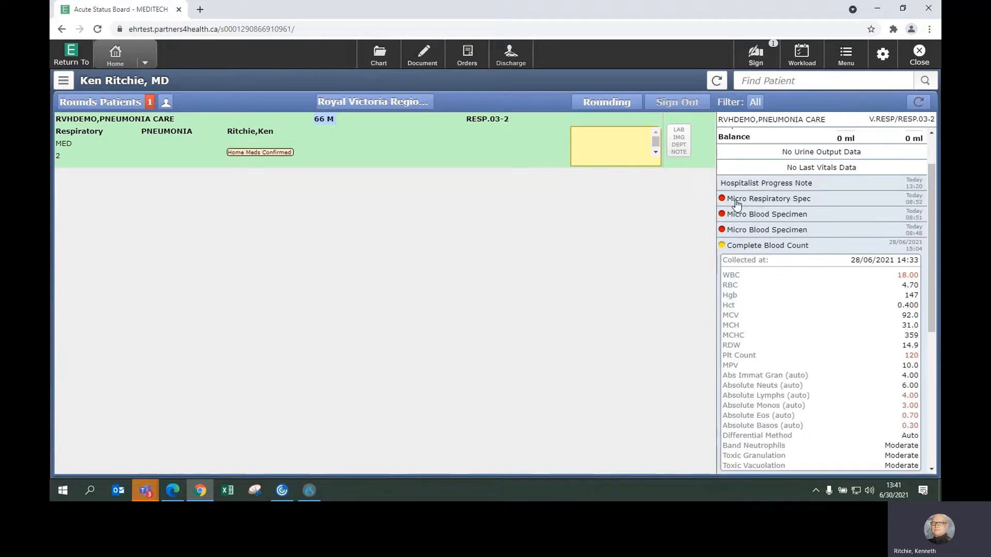
{"action": "left_click", "coordinate": [766, 201]}
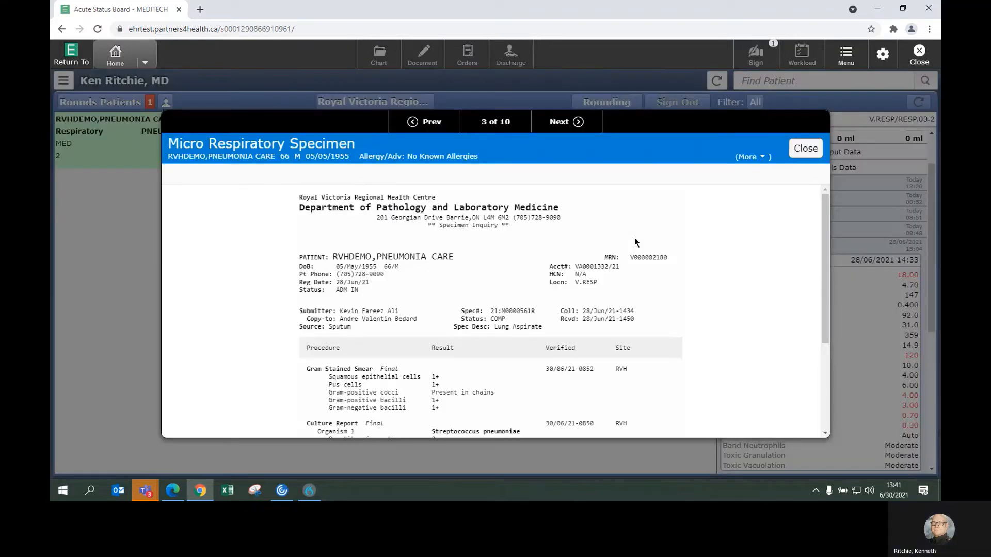
{"action": "scroll", "coordinate": [639, 250], "scroll_direction": "down", "scroll_amount": 3}
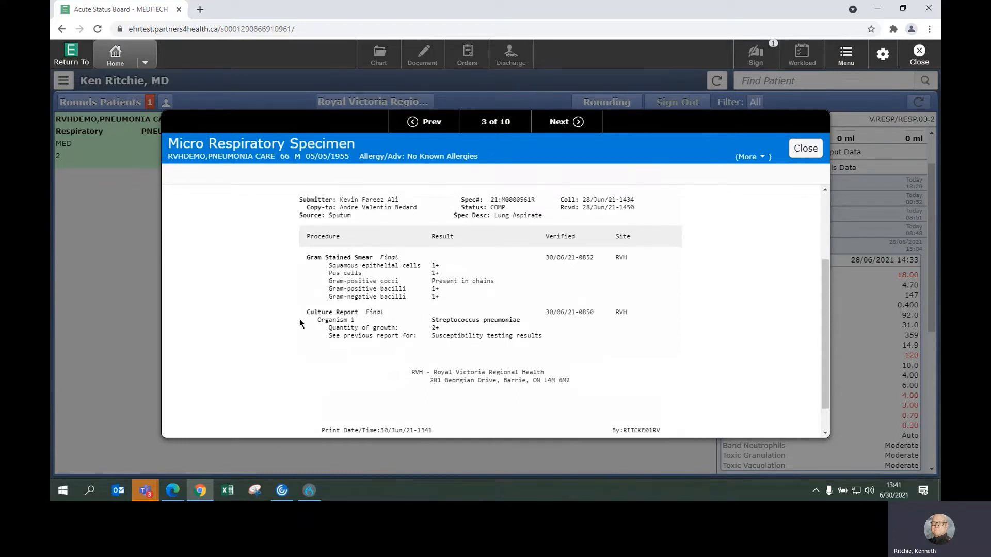
{"action": "left_click_drag", "start_coordinate": [428, 321], "coordinate": [537, 324]}
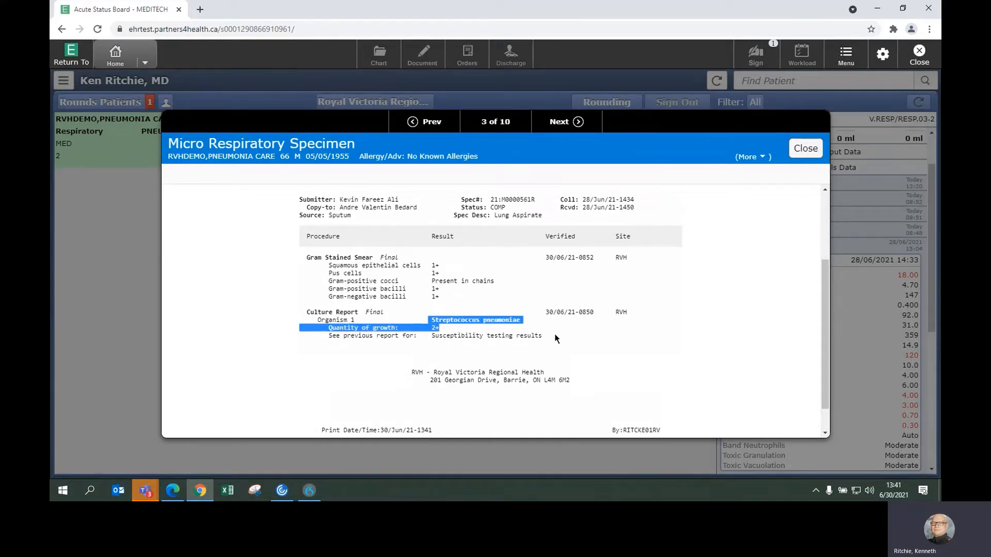
{"action": "left_click", "coordinate": [629, 357]}
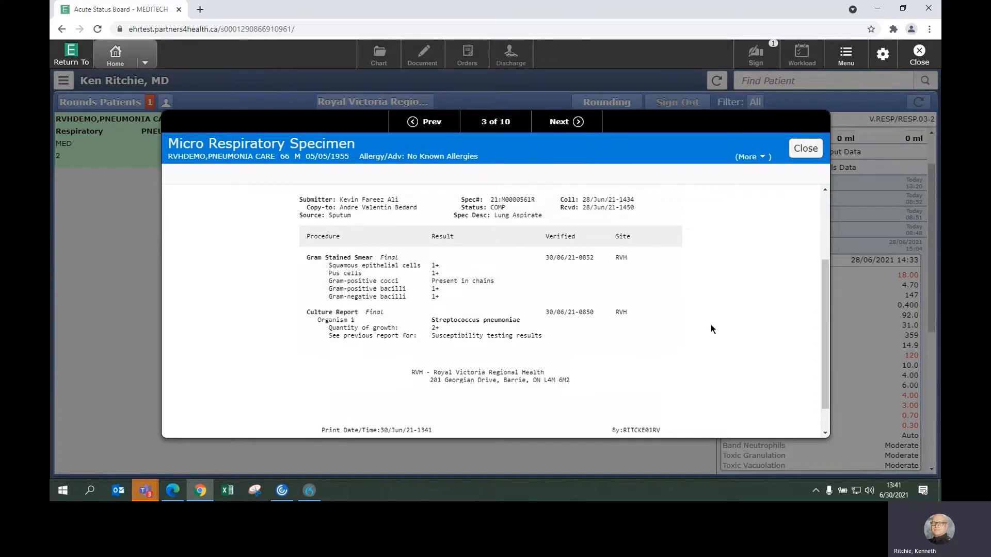
{"action": "left_click", "coordinate": [806, 149]}
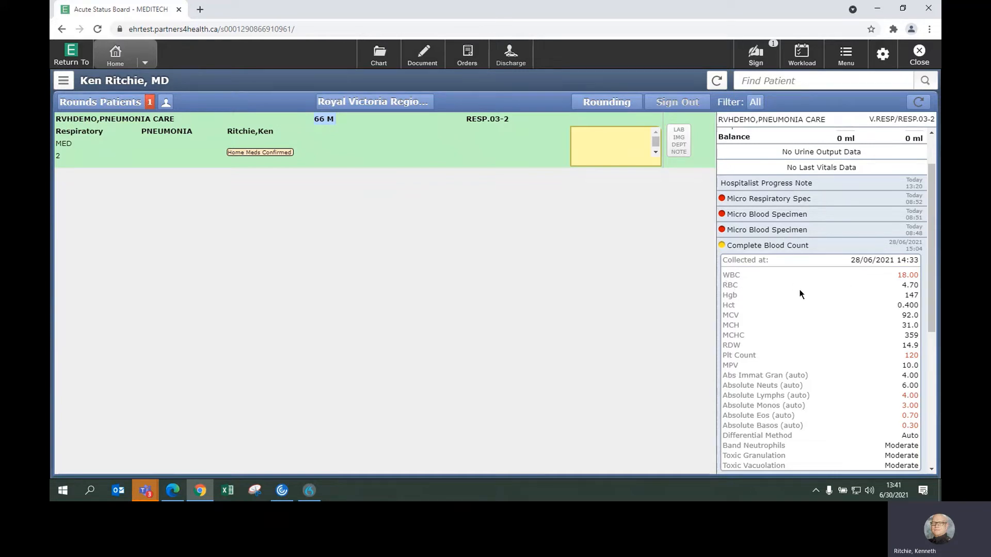
Review the complete blood count, basic metabolic panel and arterial blood gas results, and close the results summary.
{"action": "scroll", "coordinate": [795, 299], "scroll_direction": "down", "scroll_amount": 5}
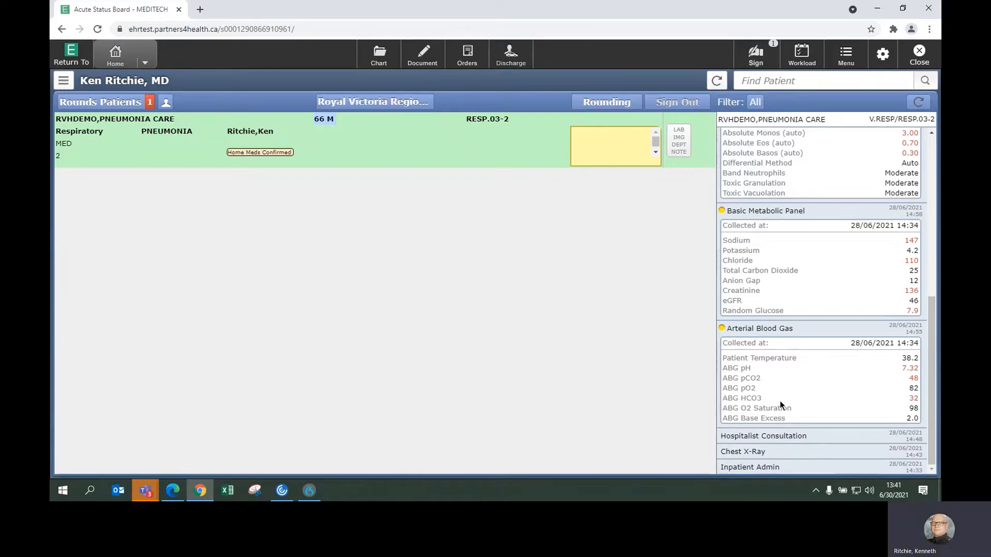
{"action": "scroll", "coordinate": [774, 371], "scroll_direction": "up", "scroll_amount": 4}
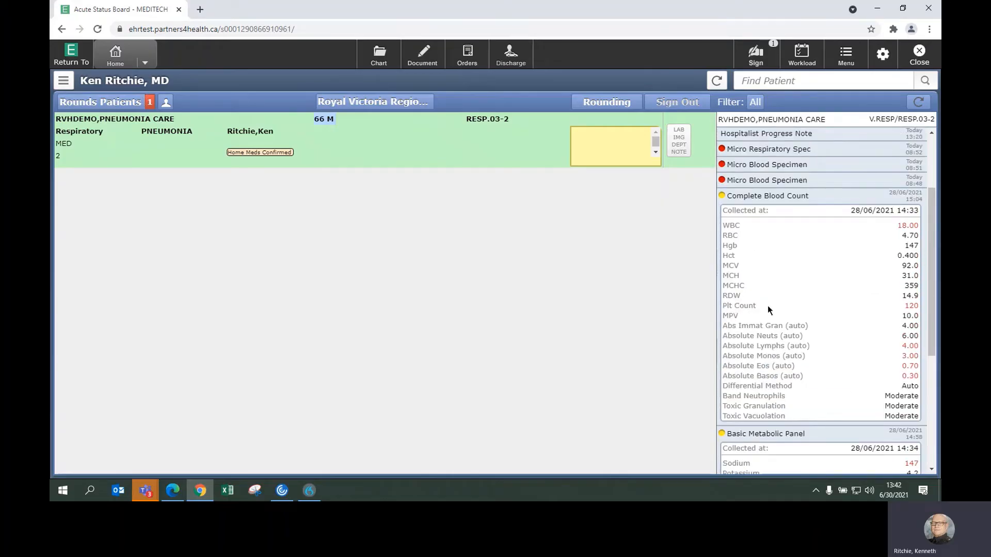
{"action": "scroll", "coordinate": [768, 307], "scroll_direction": "up", "scroll_amount": 3}
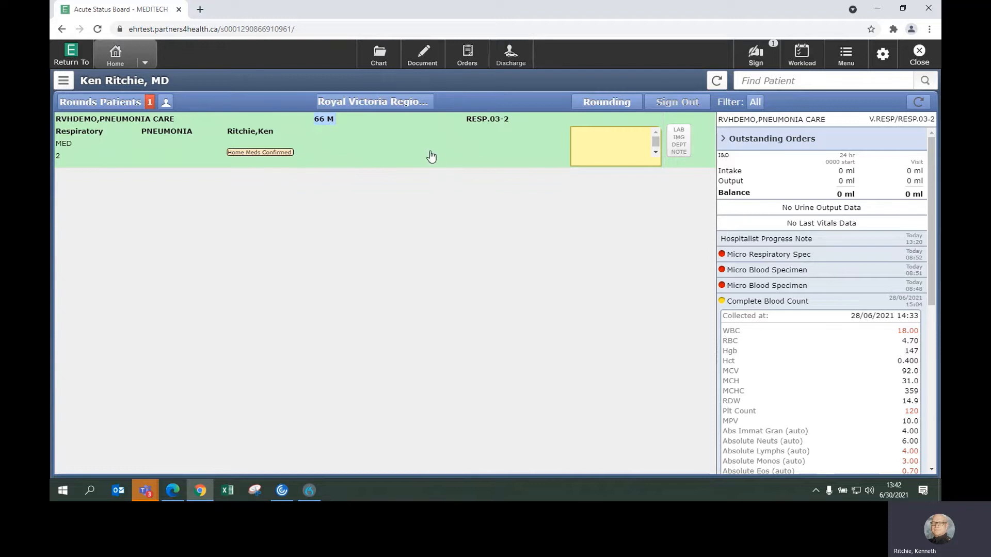
{"action": "left_click", "coordinate": [425, 178]}
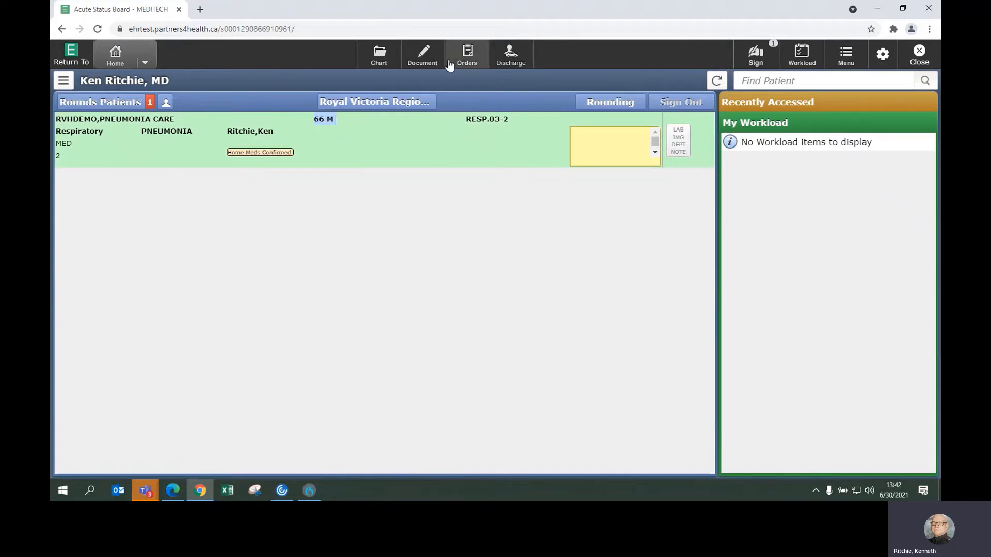
Start entering new orders for the patient and add a Routine CBC [Complete Blood Count] order.
{"action": "left_click", "coordinate": [466, 57]}
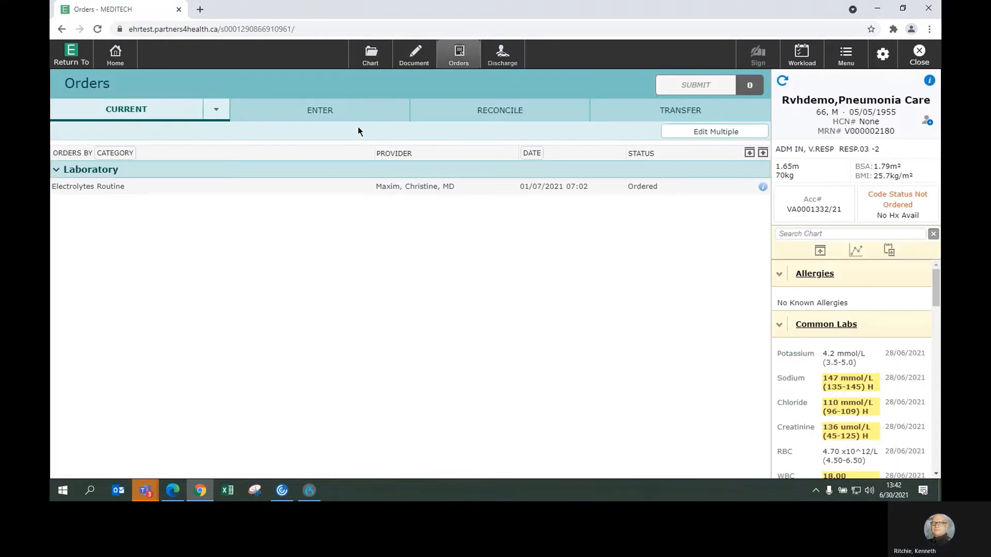
{"action": "left_click", "coordinate": [342, 111]}
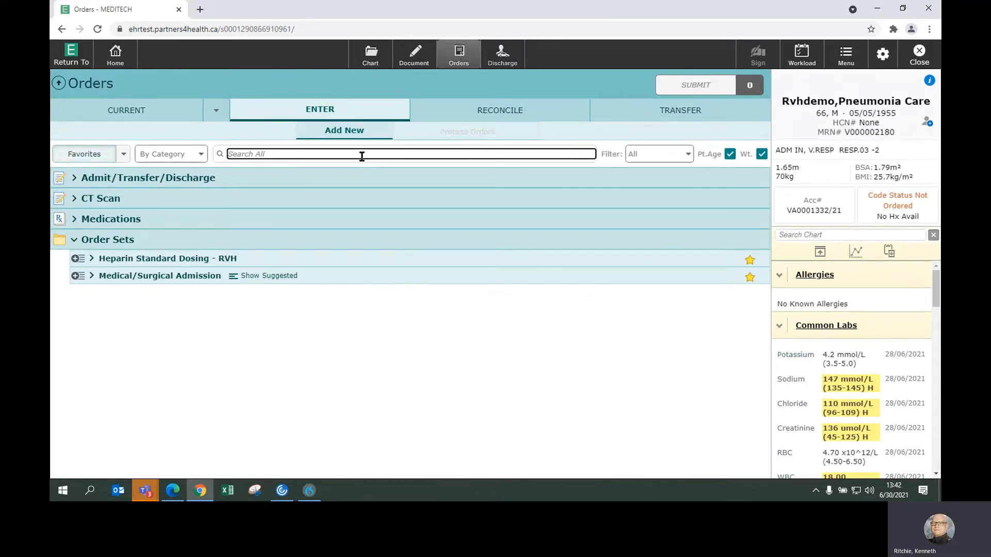
{"action": "type", "text": "cbc"}
{"action": "key", "text": "Tab"}
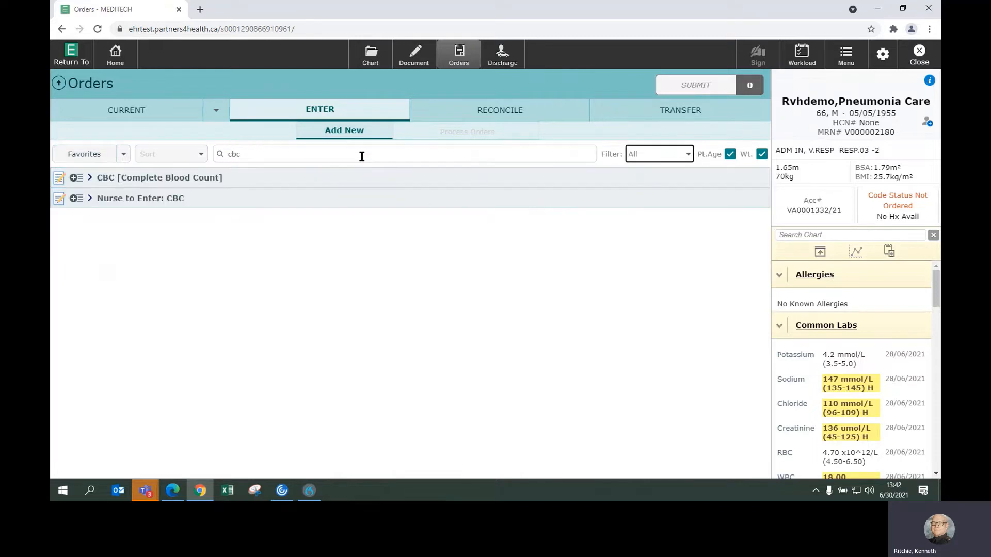
{"action": "left_click", "coordinate": [102, 177]}
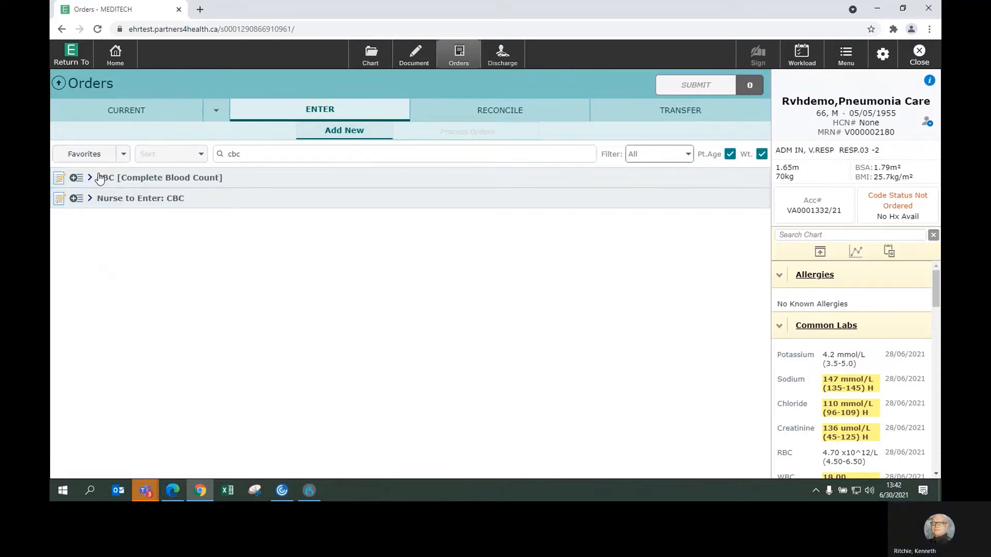
Search the orders for "lyte" and add a Routine Lytes [Electrolytes] order.
{"action": "left_click", "coordinate": [273, 153]}
{"action": "type", "text": "lyte"}
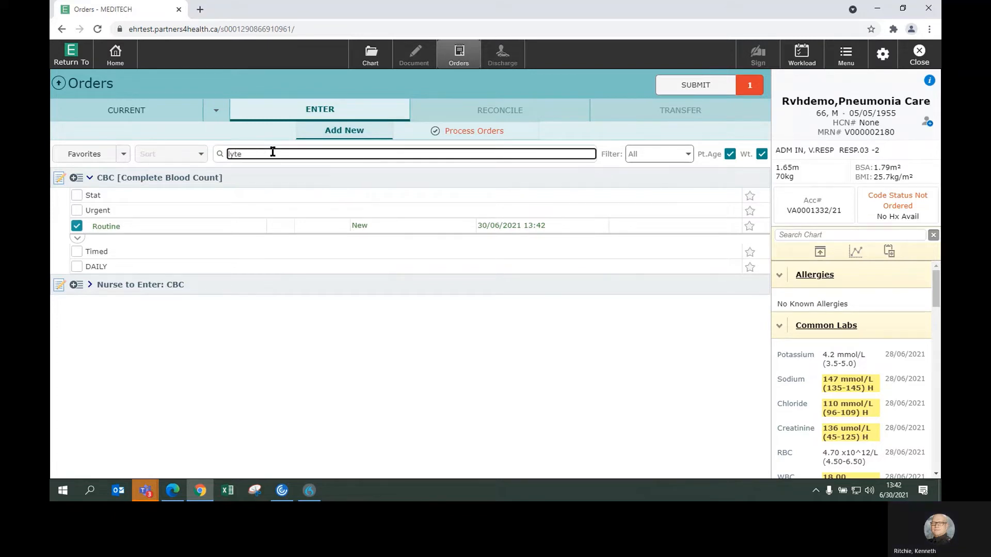
{"action": "key", "text": "Return"}
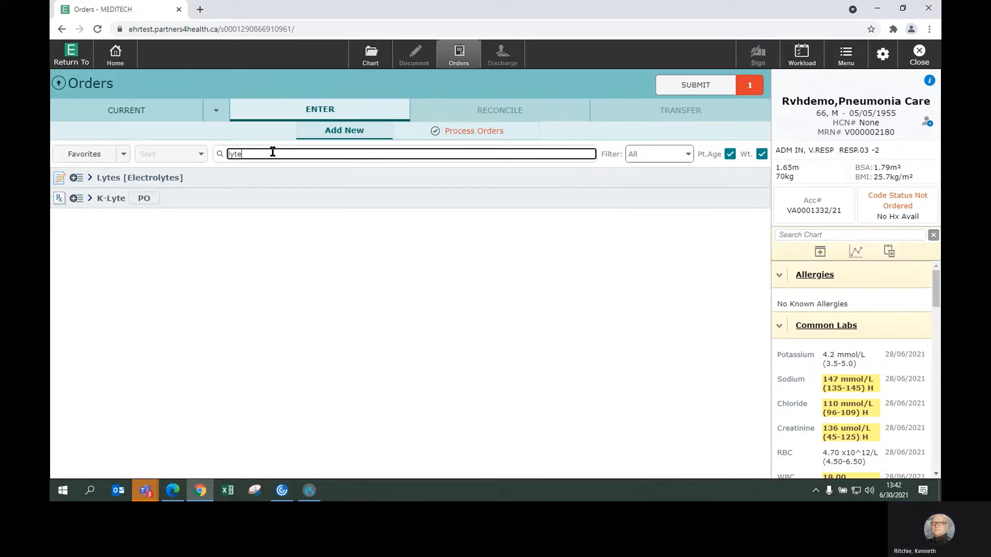
{"action": "left_click", "coordinate": [119, 178]}
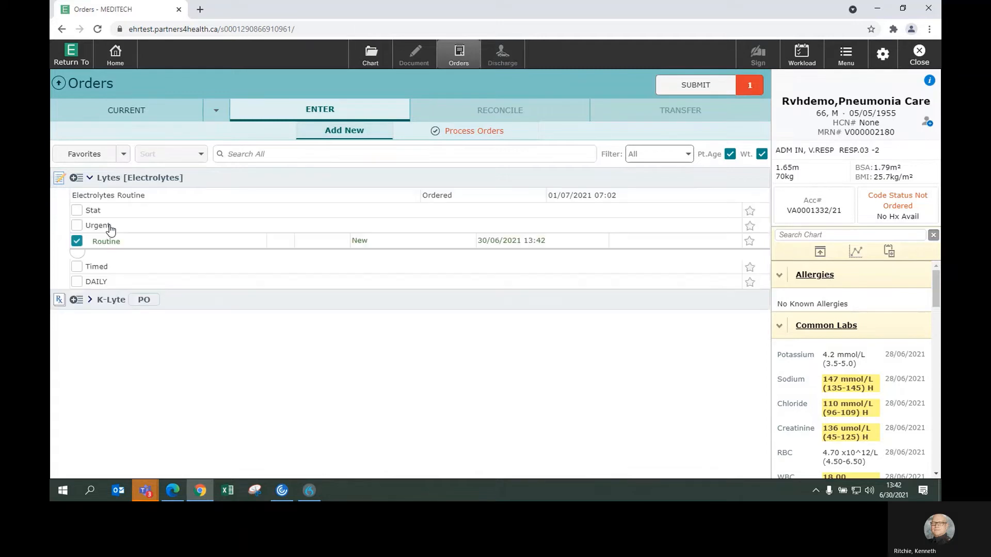
{"action": "left_click", "coordinate": [97, 242]}
Search for "abg" and add an ABG [Arterial Blood Gas] order with Routine priority instead of Urgent.
{"action": "left_click", "coordinate": [279, 154]}
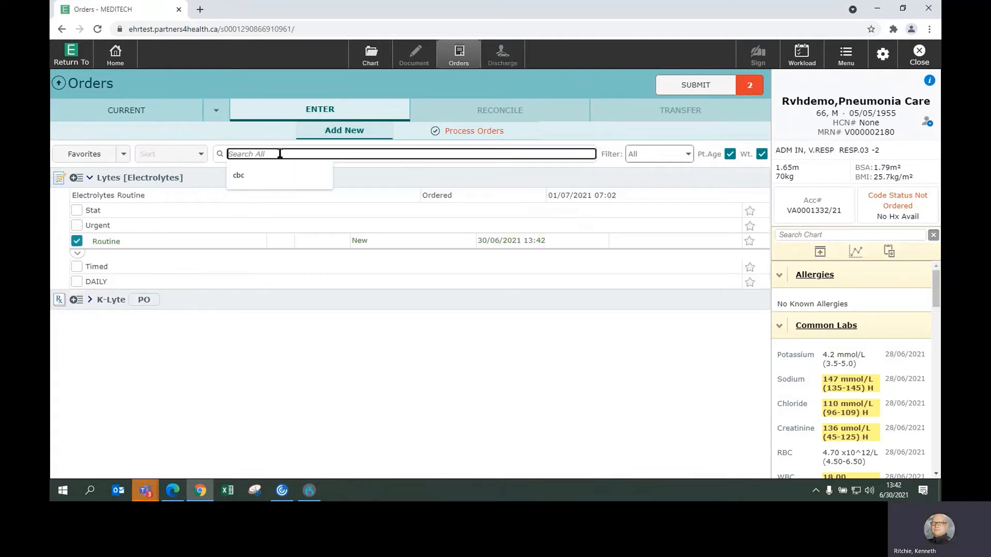
{"action": "type", "text": "abg"}
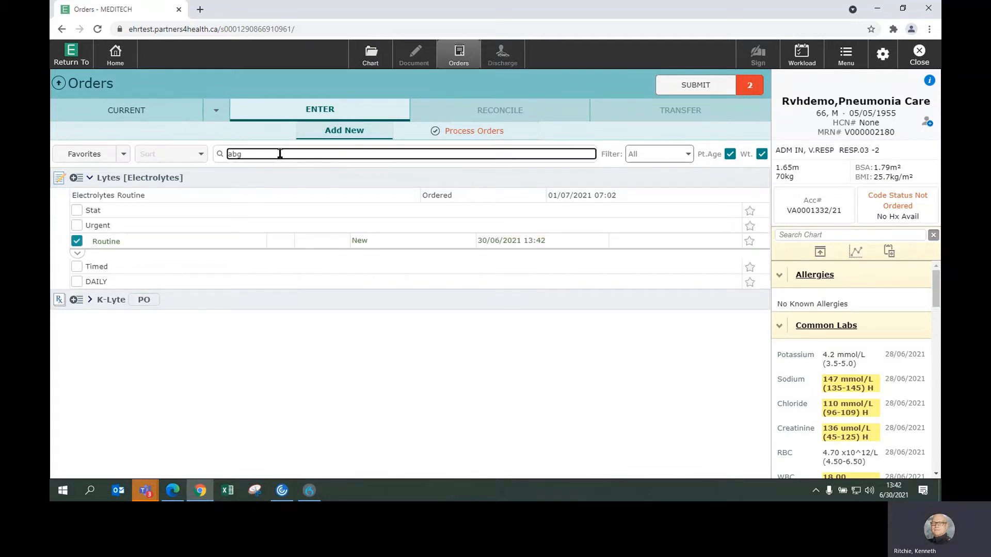
{"action": "key", "text": "Return"}
{"action": "key", "text": "Tab"}
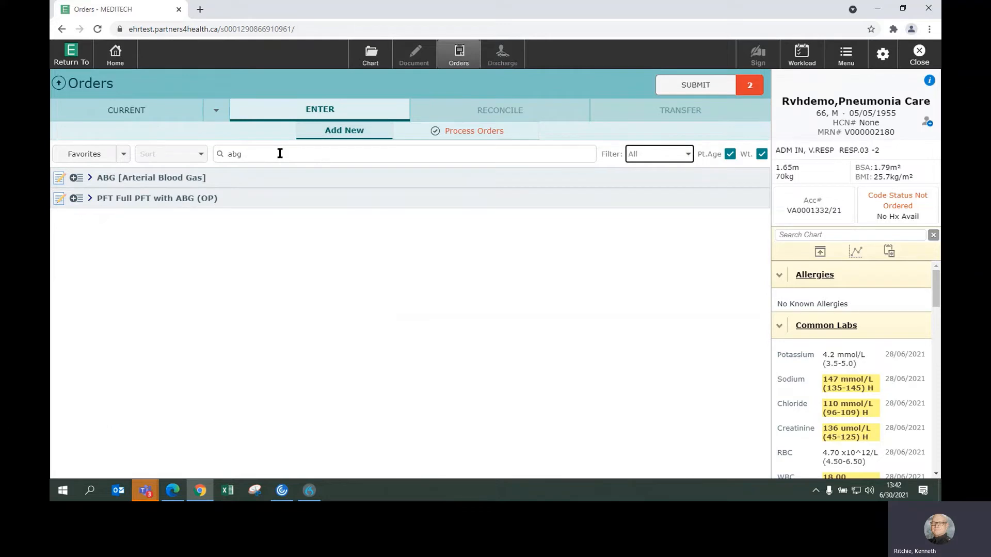
{"action": "left_click", "coordinate": [103, 178]}
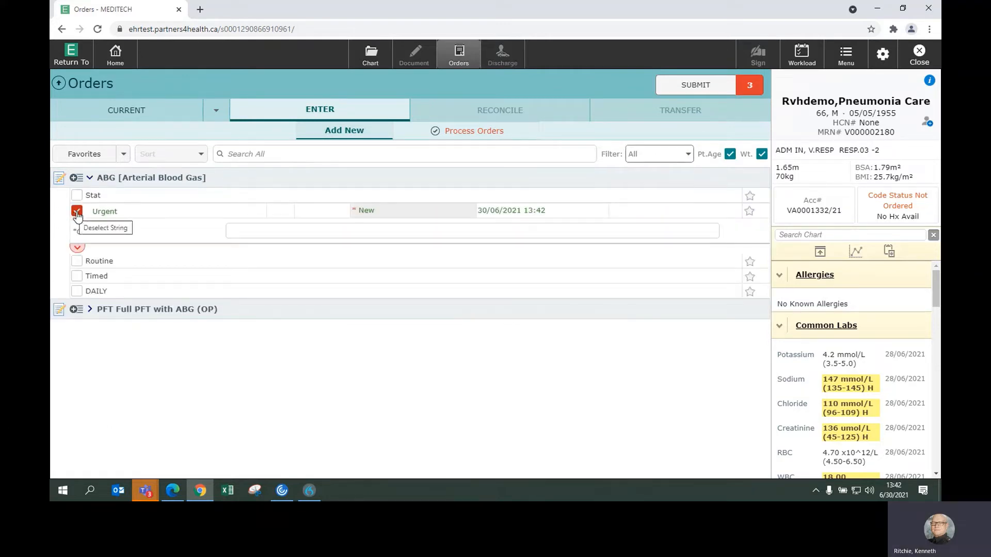
{"action": "left_click", "coordinate": [77, 213]}
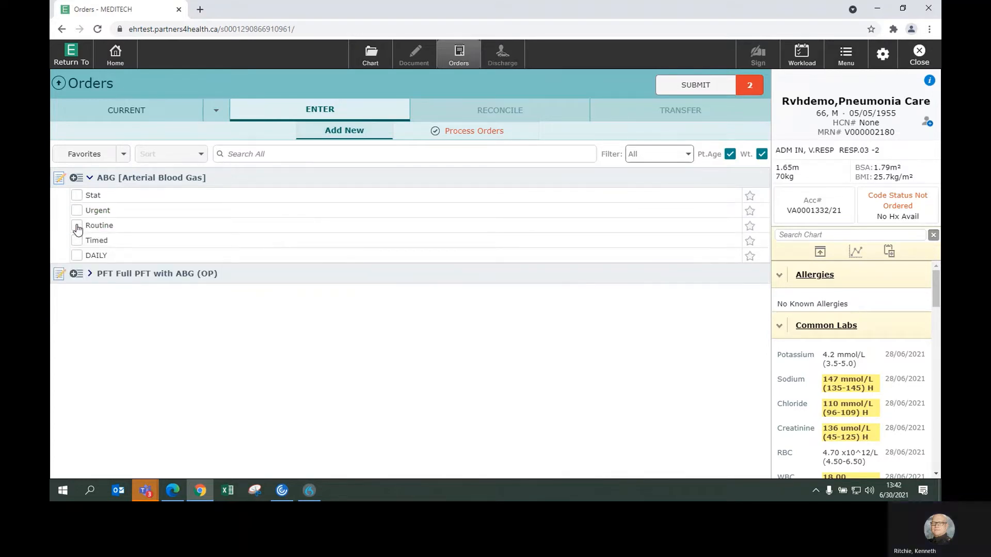
{"action": "left_click", "coordinate": [77, 226]}
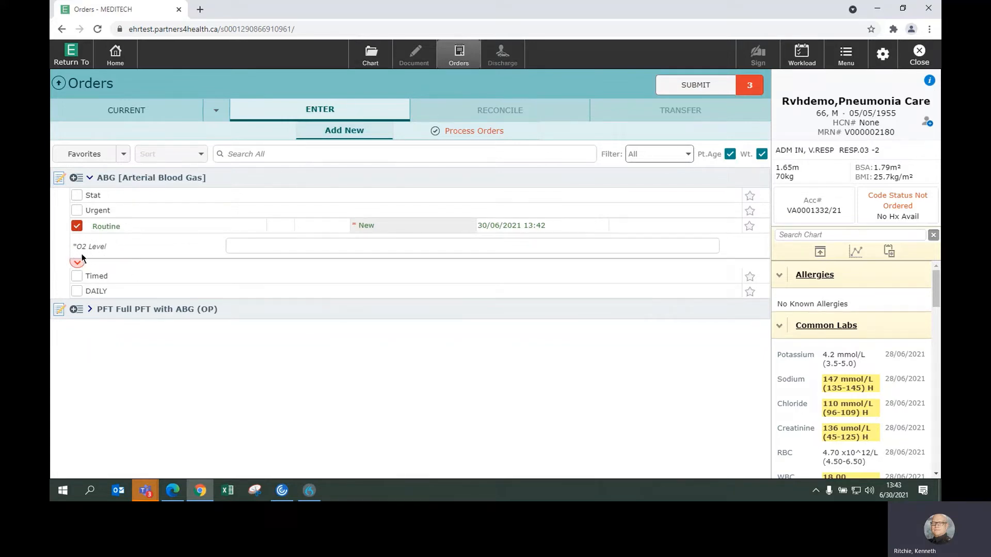
Set the O2 Level of the arterial blood gas order to Room Air.
{"action": "left_click", "coordinate": [253, 251]}
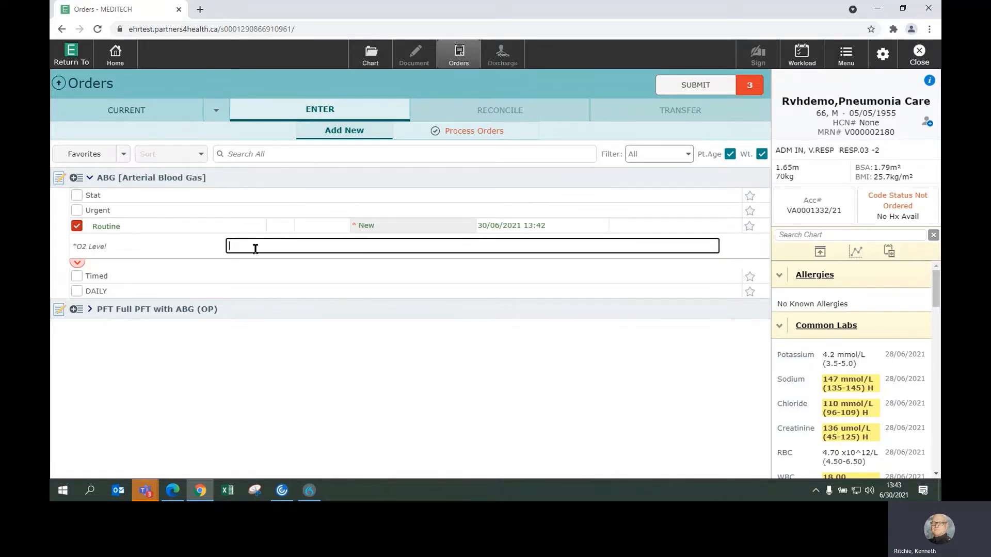
{"action": "type", "text": "Room air"}
{"action": "key", "text": "Tab"}
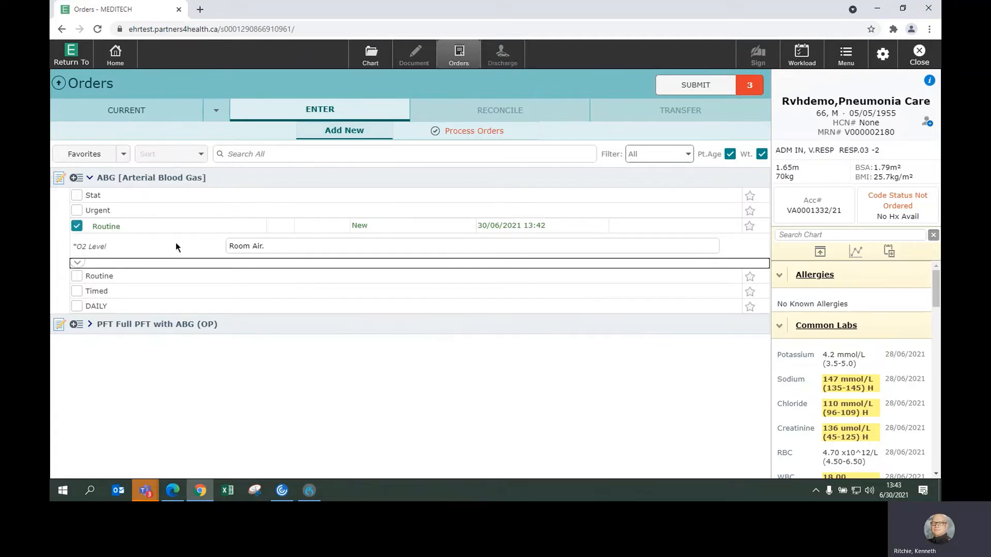
Search for "cxr" and add a CXR2 [RAD Chest 2 vws] order with Routine priority instead of Urgent.
{"action": "left_click", "coordinate": [293, 154]}
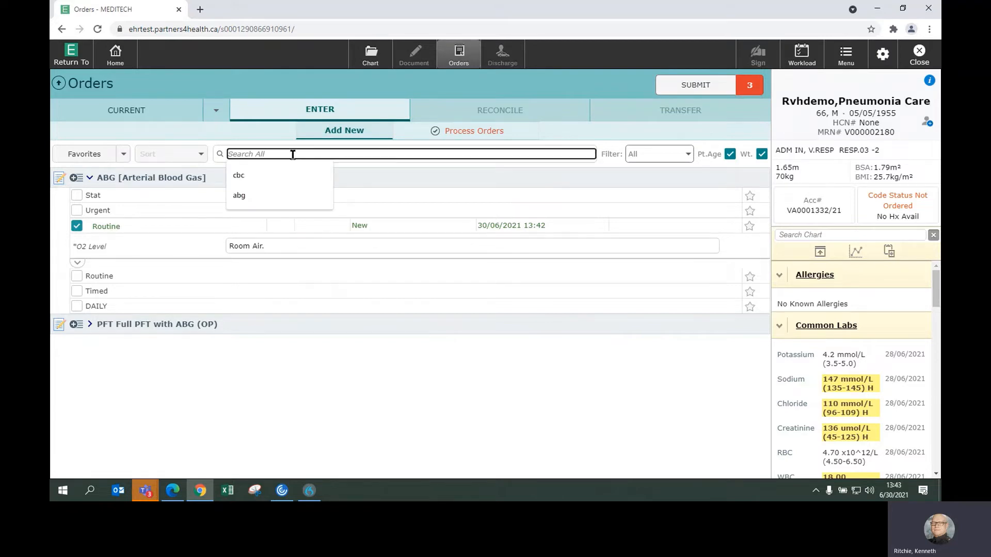
{"action": "type", "text": "cxr"}
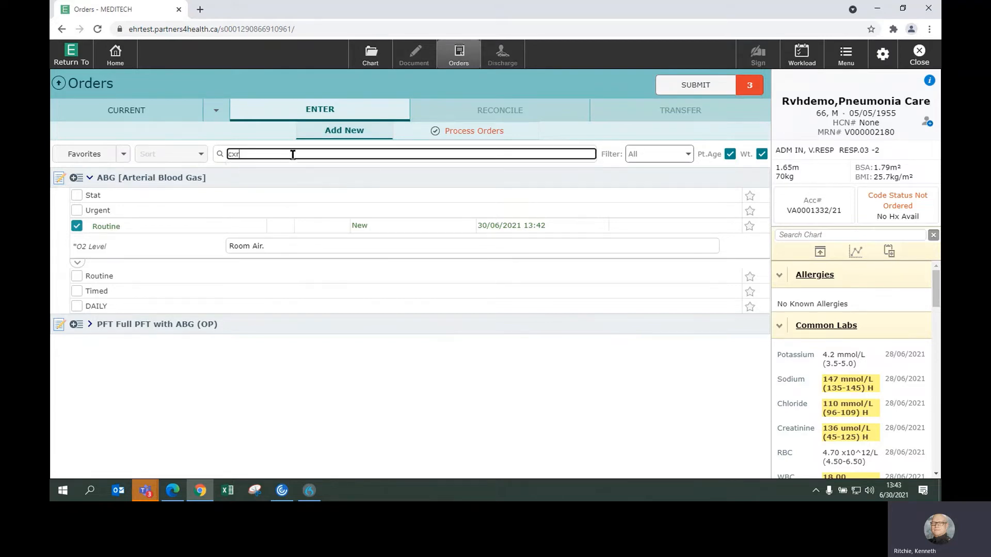
{"action": "key", "text": "Tab"}
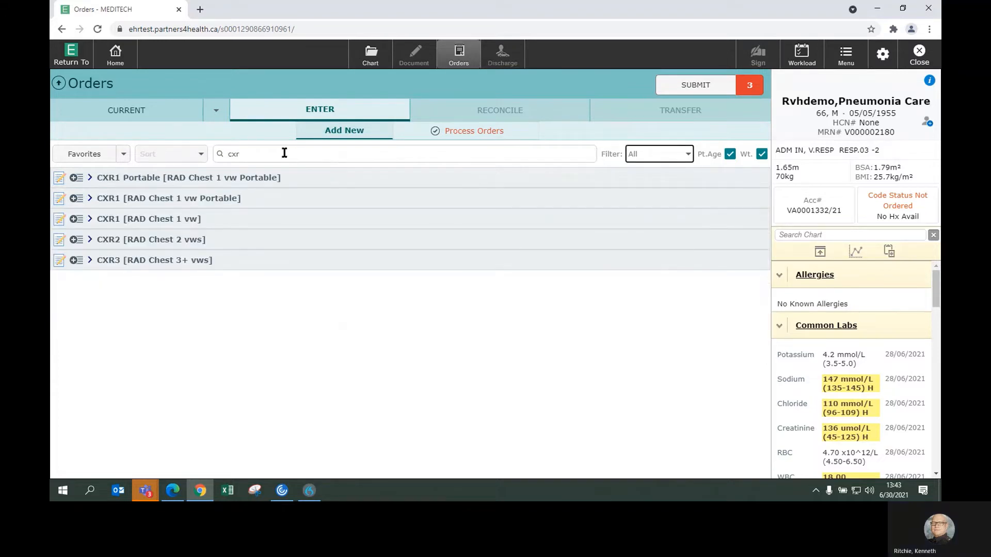
{"action": "left_click", "coordinate": [91, 240]}
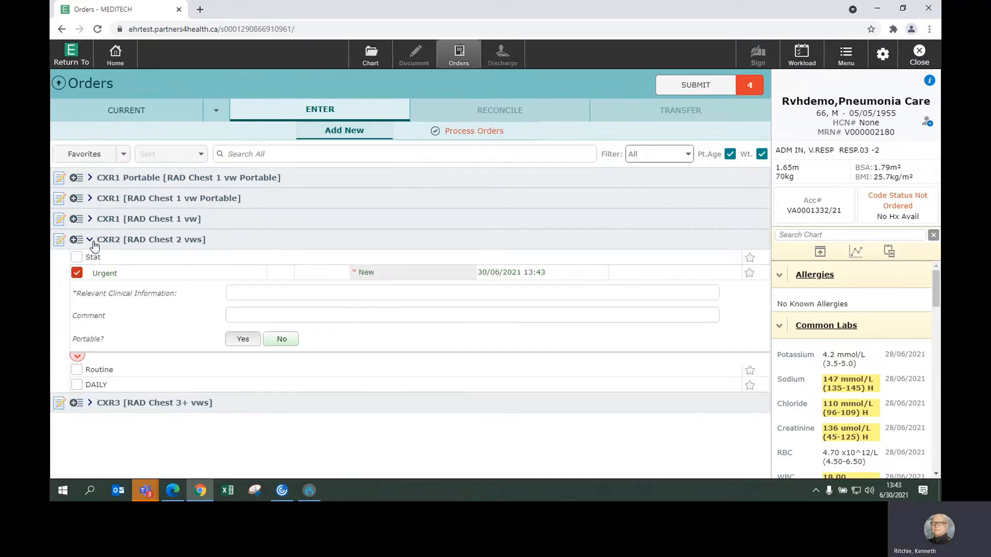
{"action": "left_click", "coordinate": [77, 274]}
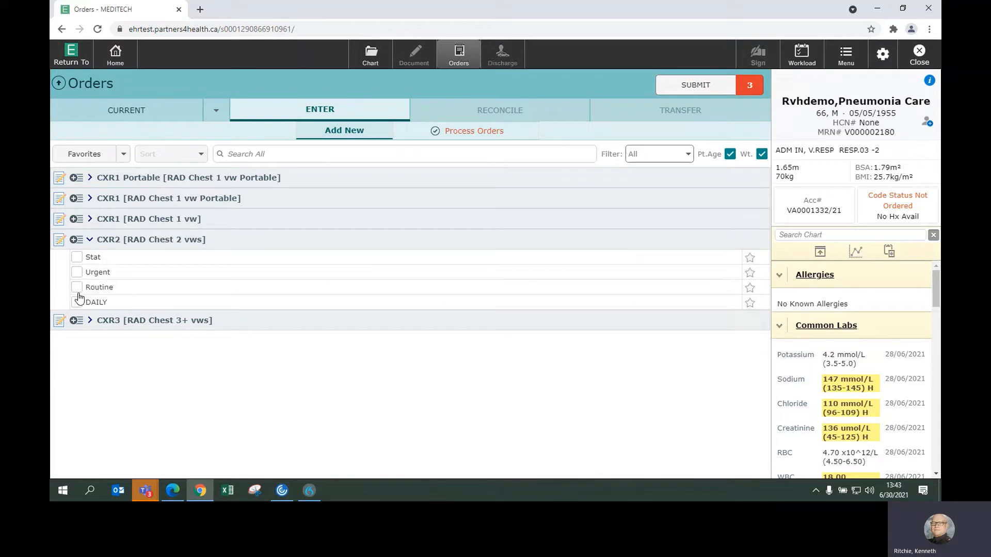
{"action": "left_click", "coordinate": [89, 294]}
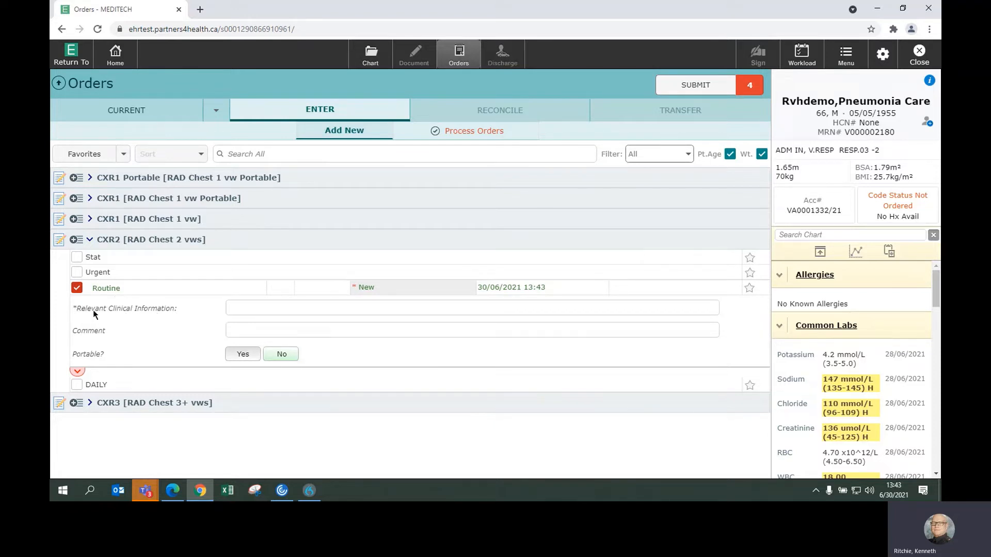
Enter "new pneumonia admission" as the Relevant Clinical Information of the Routine two-view chest X-ray order.
{"action": "left_click", "coordinate": [247, 310]}
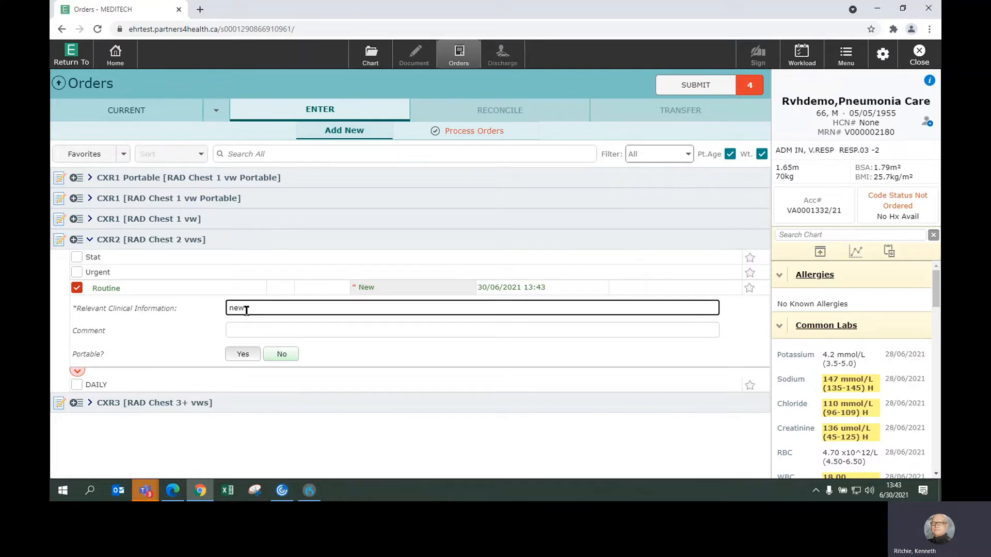
{"action": "type", "text": "ue"}
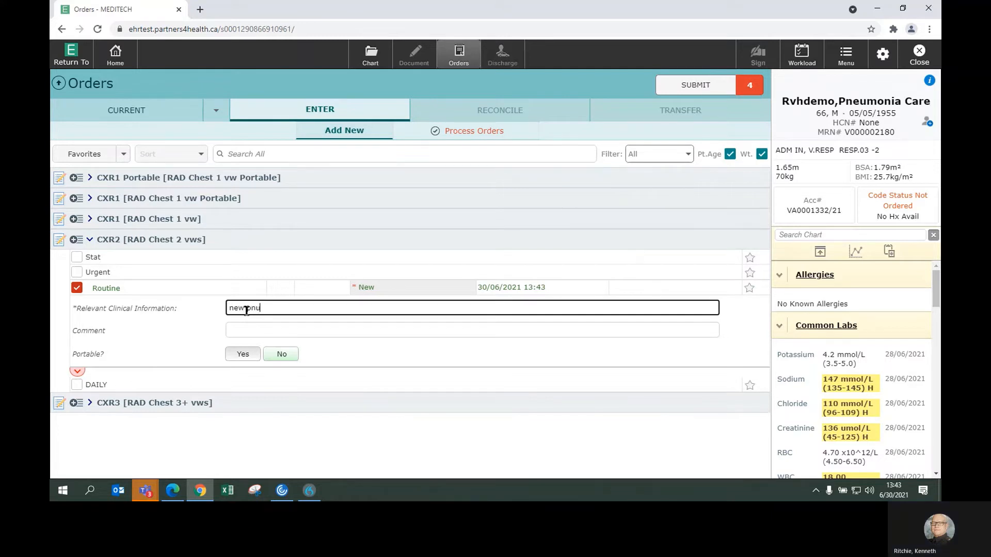
{"action": "key", "text": "BackSpace"}
{"action": "key", "text": "BackSpace"}
{"action": "type", "text": "eumonia dm"}
{"action": "key", "text": "BackSpace"}
{"action": "key", "text": "BackSpace"}
{"action": "type", "text": "admission"}
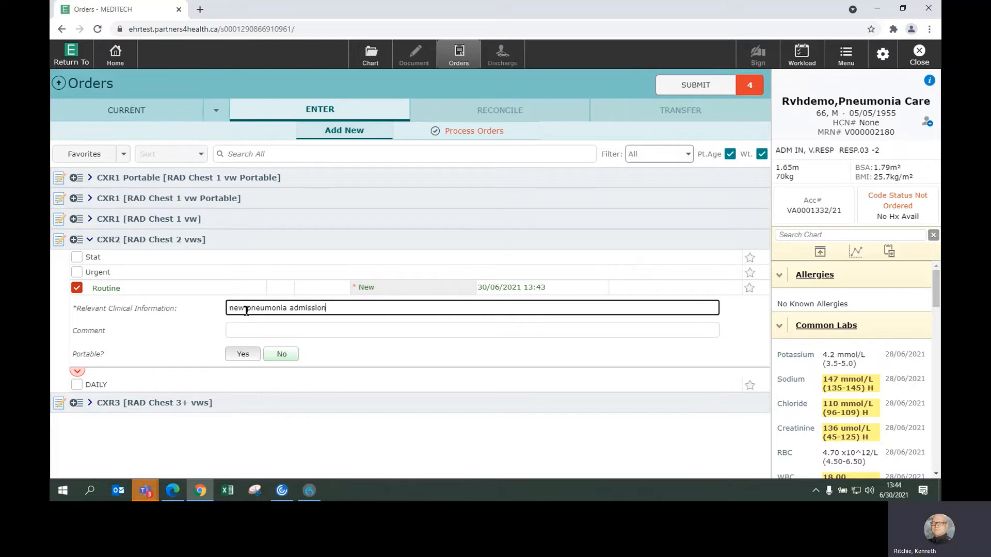
{"action": "key", "text": "Tab"}
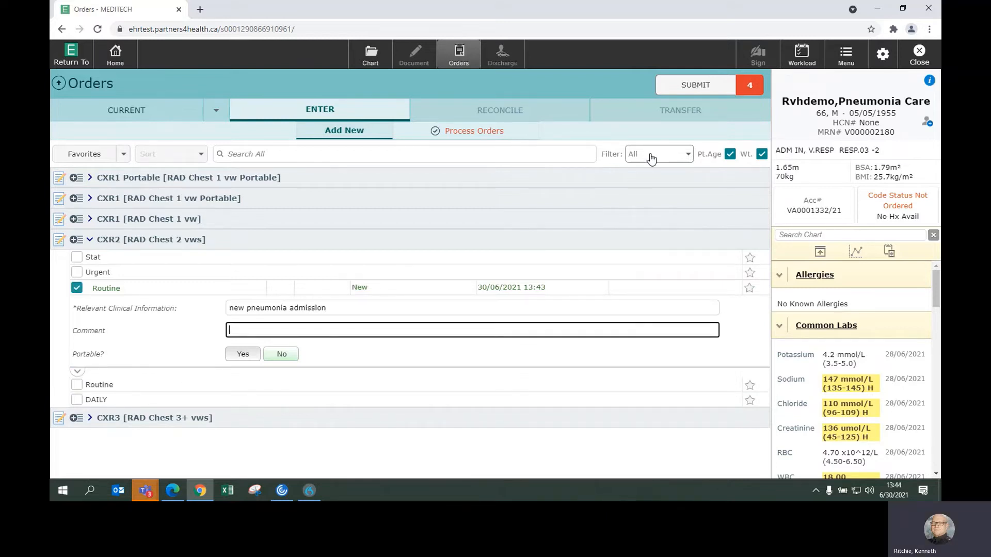
Submit the four new orders and save them from the Order Summary by entering the PIN.
{"action": "left_click", "coordinate": [681, 89]}
{"action": "left_click", "coordinate": [684, 88]}
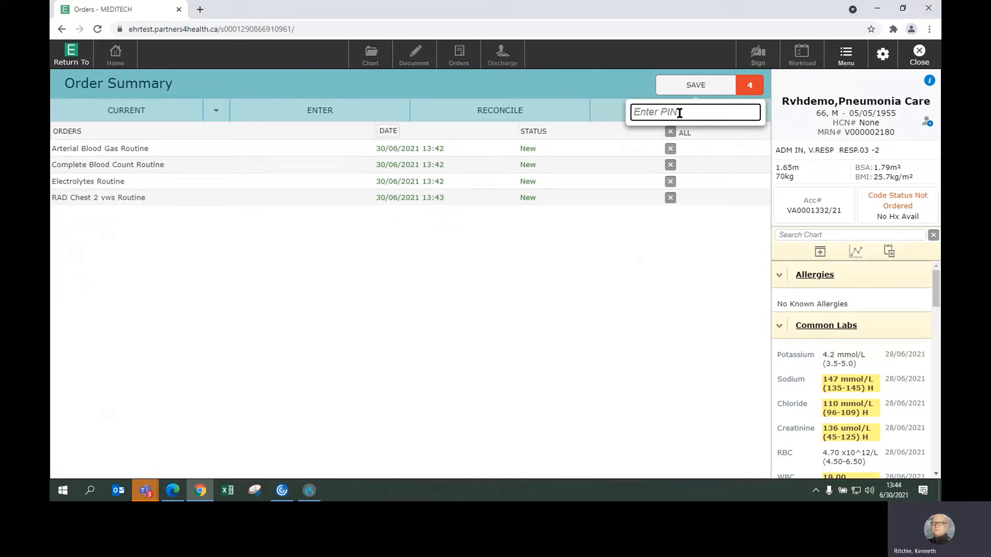
{"action": "type", "text": "****"}
{"action": "key", "text": "Return"}
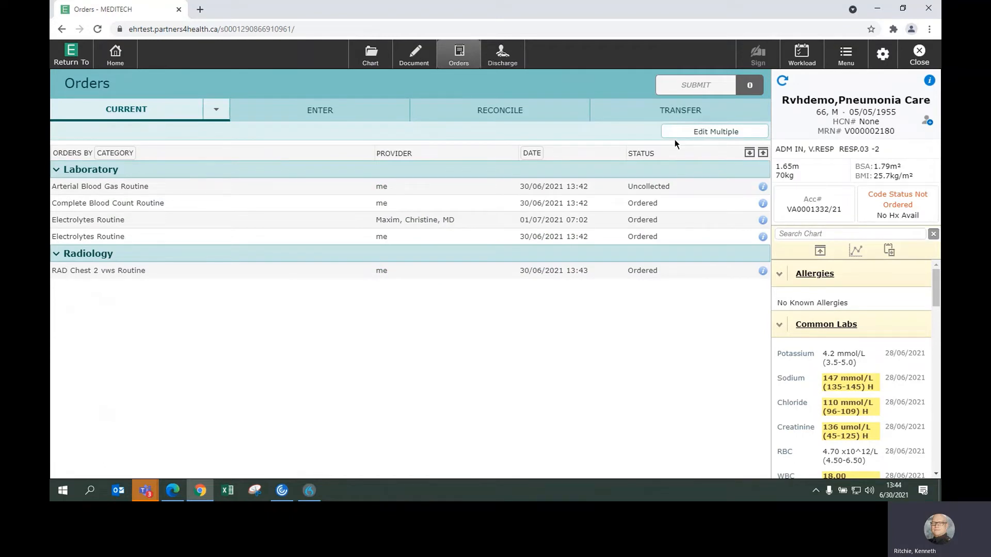
Search the new documents for "ho" and start a Hospitalist Progress Note for the patient.
{"action": "left_click", "coordinate": [417, 62]}
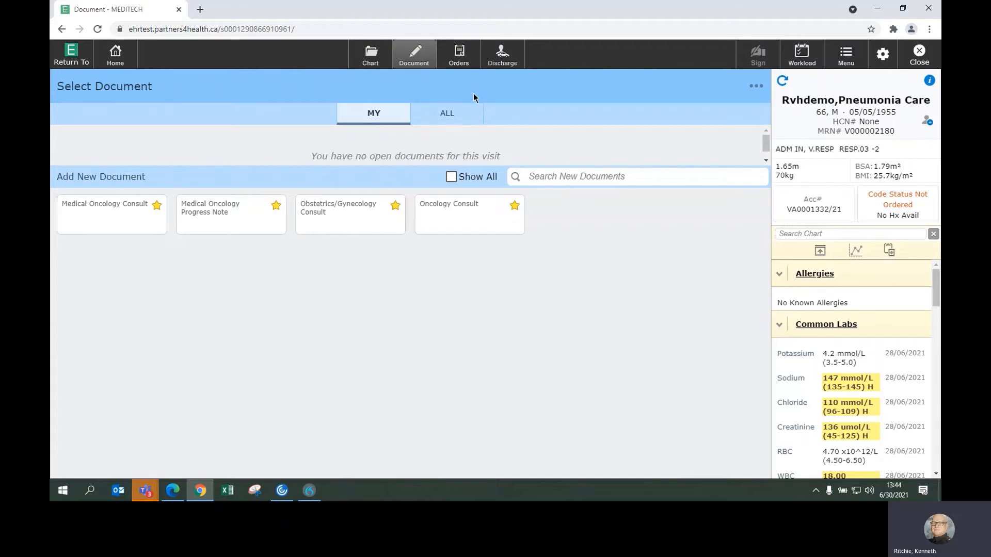
{"action": "left_click", "coordinate": [548, 176]}
{"action": "type", "text": "h"}
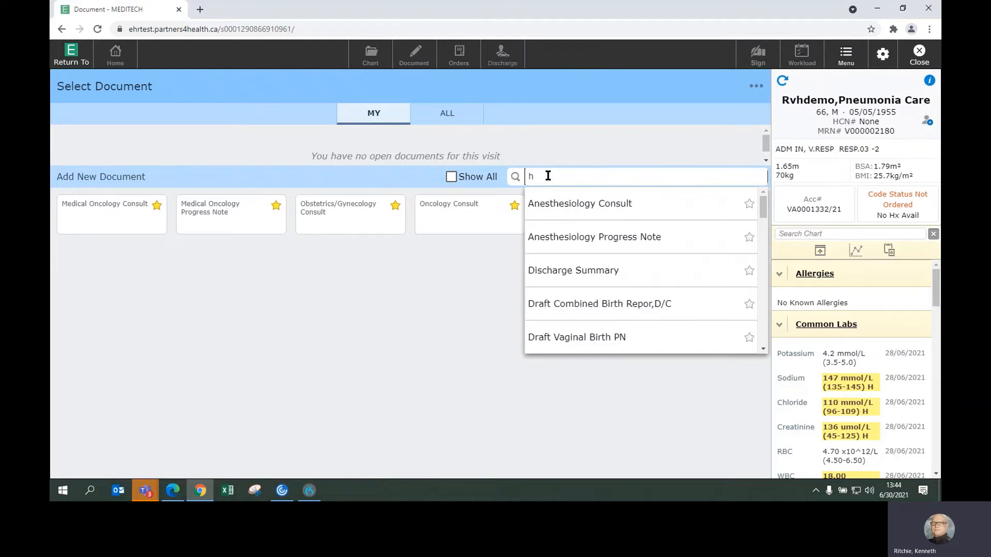
{"action": "type", "text": "o"}
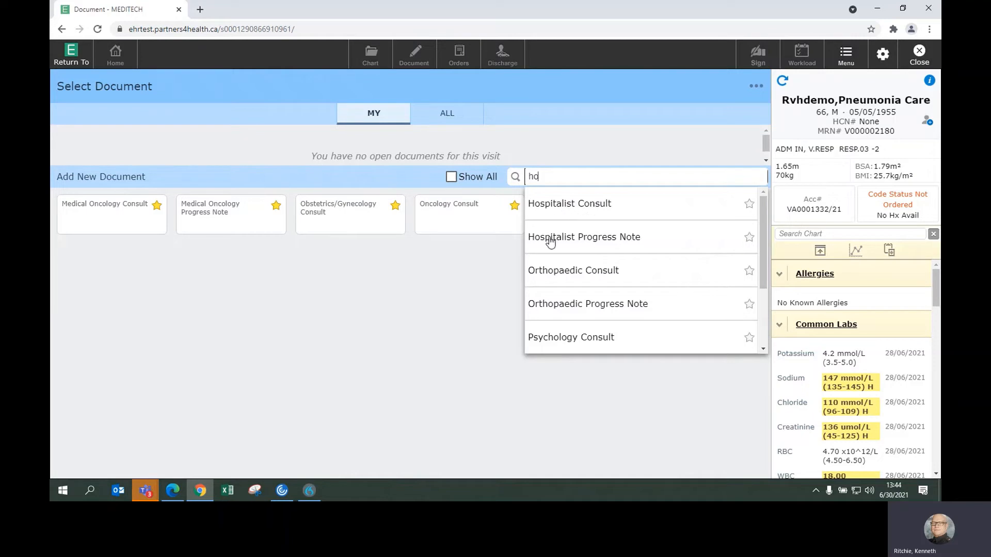
{"action": "left_click", "coordinate": [577, 238]}
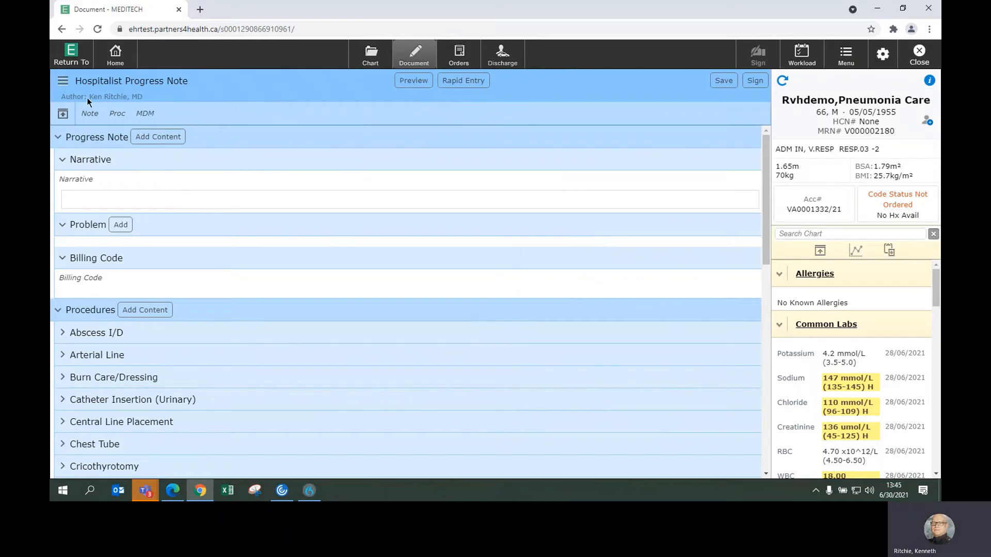
Insert the pneumonia template paragraph beginning "The patient presents today with progressive shortness of breath" in the note's Narrative.
{"action": "left_click", "coordinate": [71, 199]}
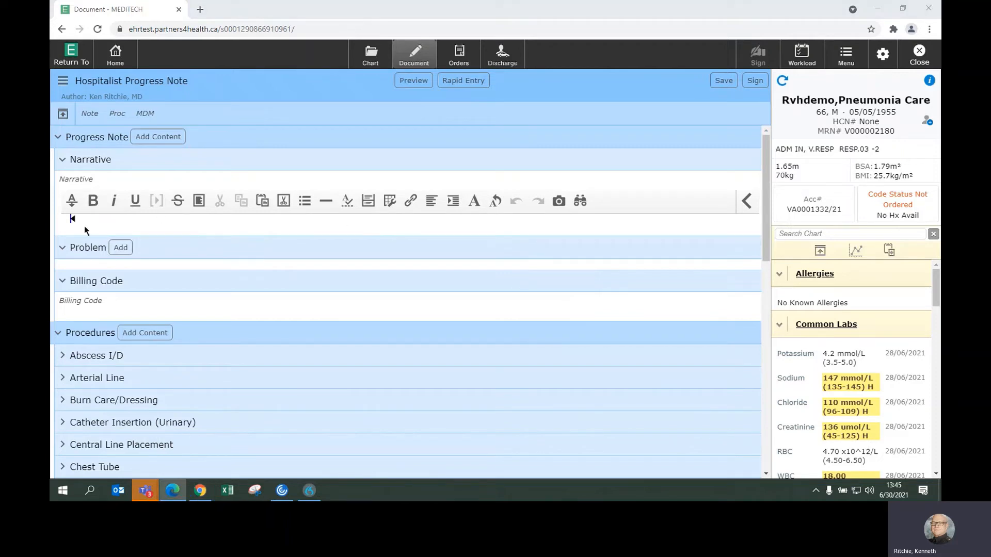
{"action": "left_click", "coordinate": [71, 218]}
{"action": "left_click", "coordinate": [71, 222]}
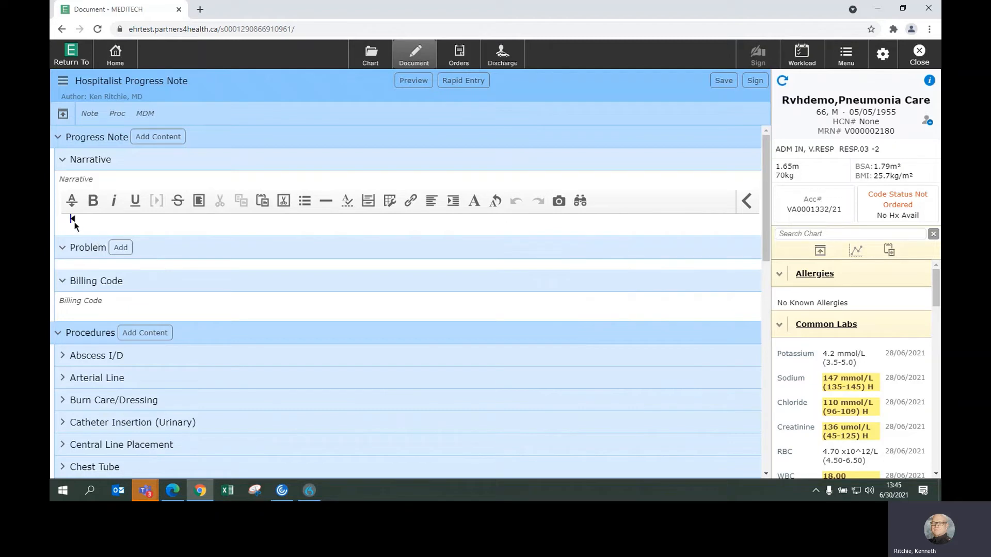
{"action": "type", "text": "bili"}
{"action": "key", "text": "BackSpace"}
{"action": "key", "text": "BackSpace"}
{"action": "key", "text": "BackSpace"}
{"action": "key", "text": "BackSpace"}
{"action": "key", "text": "BackSpace"}
{"action": "key", "text": "BackSpace"}
{"action": "key", "text": "BackSpace"}
{"action": "key", "text": "BackSpace"}
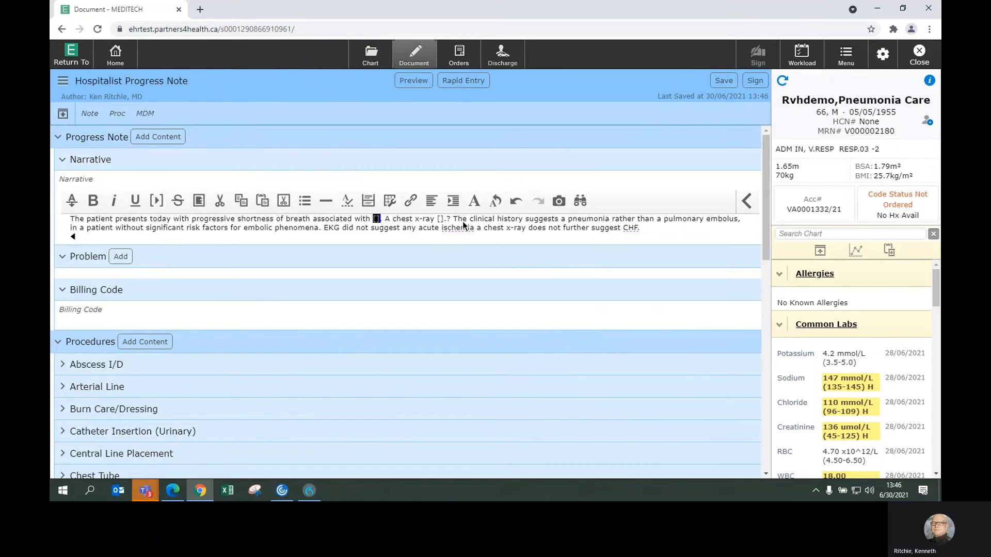
Fill the template's blanks with "cough shortness of breath and wheezing" for the symptoms and "was ordered" for the chest x-ray.
{"action": "type", "text": "cough shortness of breath and wheezing"}
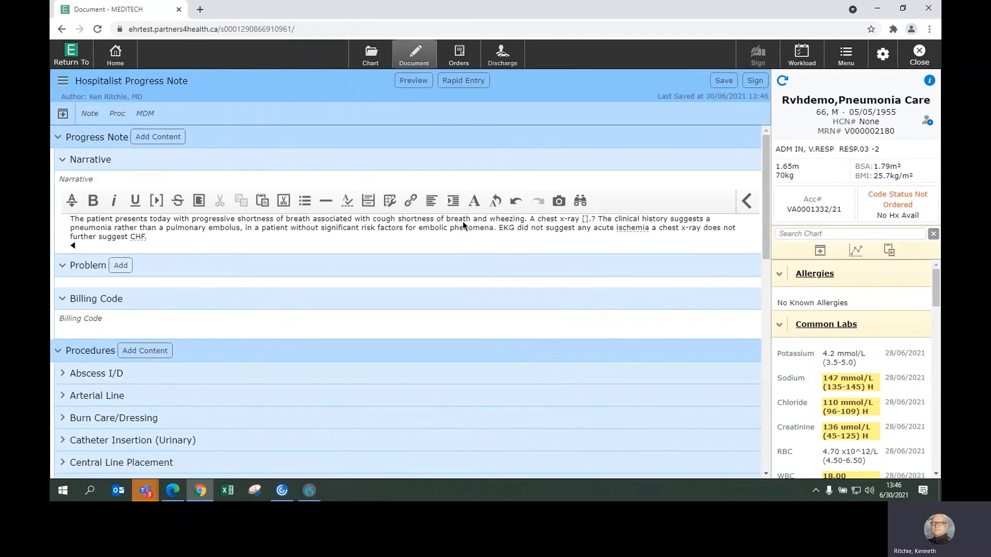
{"action": "key", "text": "Tab"}
{"action": "type", "text": "was ordered."}
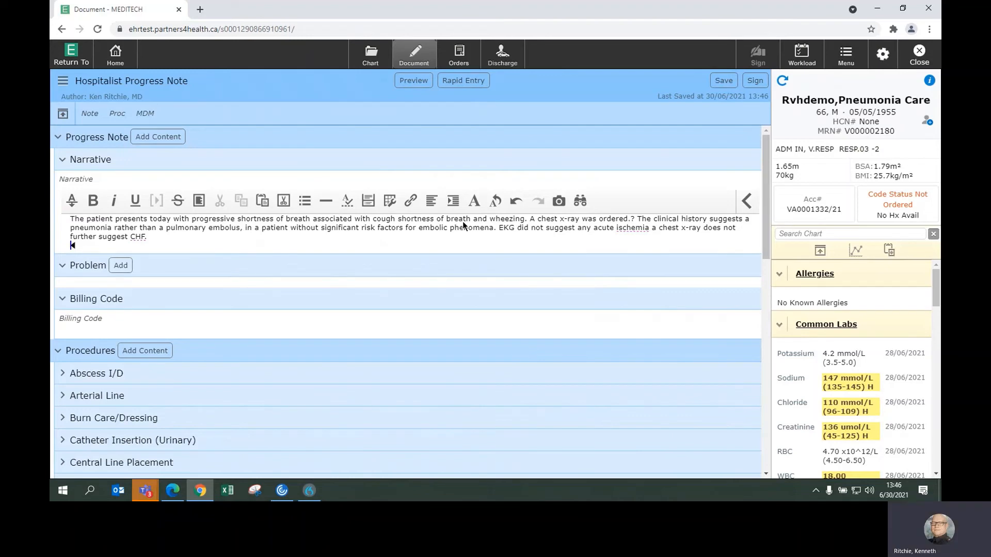
Add the review of systems (ROS) template text, from Constitutional through Endocrine, below the first Narrative paragraph.
{"action": "key", "text": "Return"}
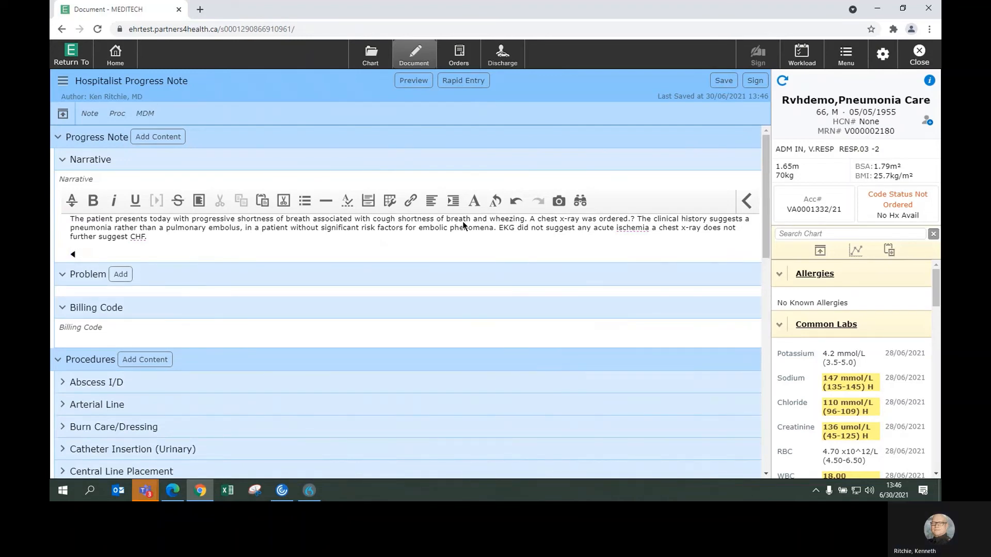
{"action": "type", "text": "ROS: Constitutional- as aboveSkin- No rashes, pruritis, or jaundice. Head- No headaches or dizziness Eyes- No vision changes or pain Ears- No tinnitus or changes in hearing Nose- Some recent congestion and rhinitis. No epistaxis. Mouth/Throat- So throat soreness and dryness. No oral sores or dysphagia. Neck- No pain or swelling. Respiratory- as above Cardiovascular- Tachycardia as mentioned above. No history of CV disease. No recent orthopnea or PND. GI- No recent nausea, vomiting, diarrhea or constipation. No melena or hematochezia GU- No dysuria or hematuria. No nocturia. Endocrine- No history of diabetes or hypothyroidism. No history of heat or cold intolerance or changes in hair or skin. No polydipsia or polyuria."}
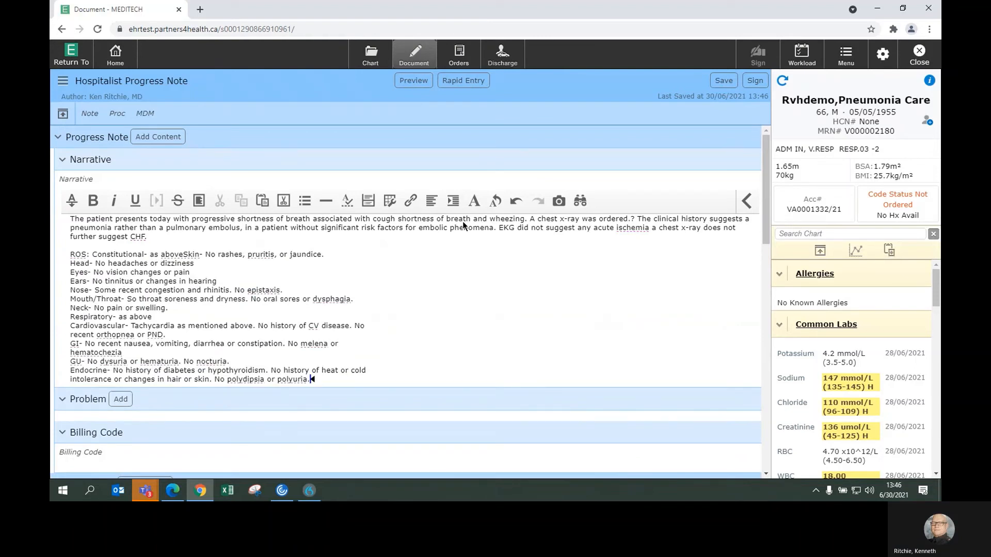
{"action": "key", "text": "Return"}
{"action": "left_click", "coordinate": [929, 9]}
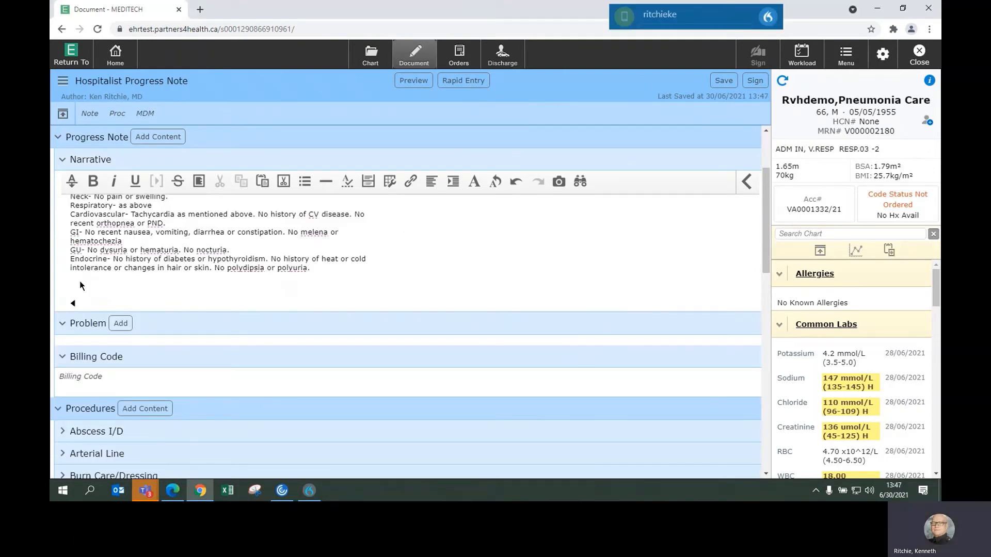
Add a "Current complaint" paragraph on the 66-year-old male with mild COPD, cough, shortness of breath, fatigue and fever, treated with a Ventolin puffer.
{"action": "type", "text": "Current complaint"}
{"action": "type", "text": "the patient is 62-year-old"}
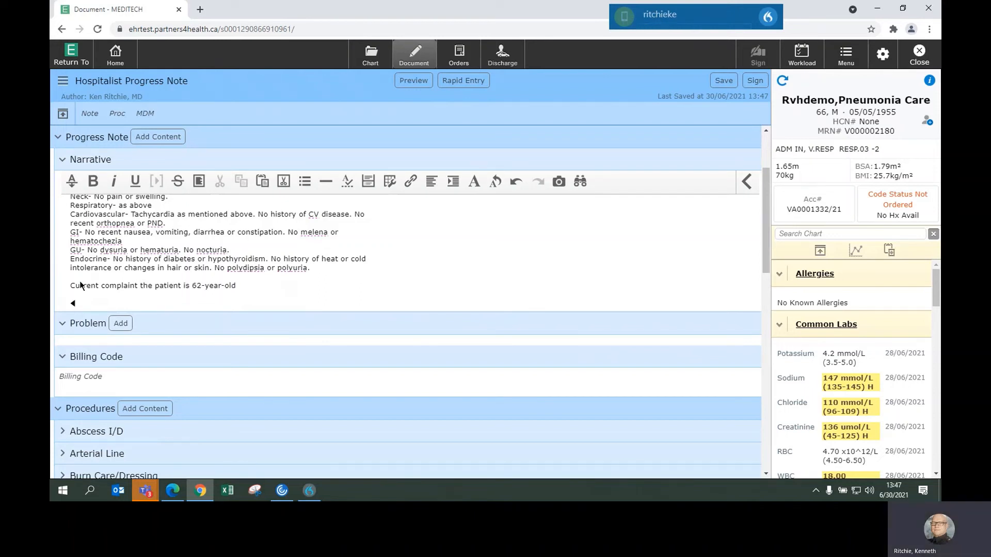
{"action": "key", "text": "ctrl+z"}
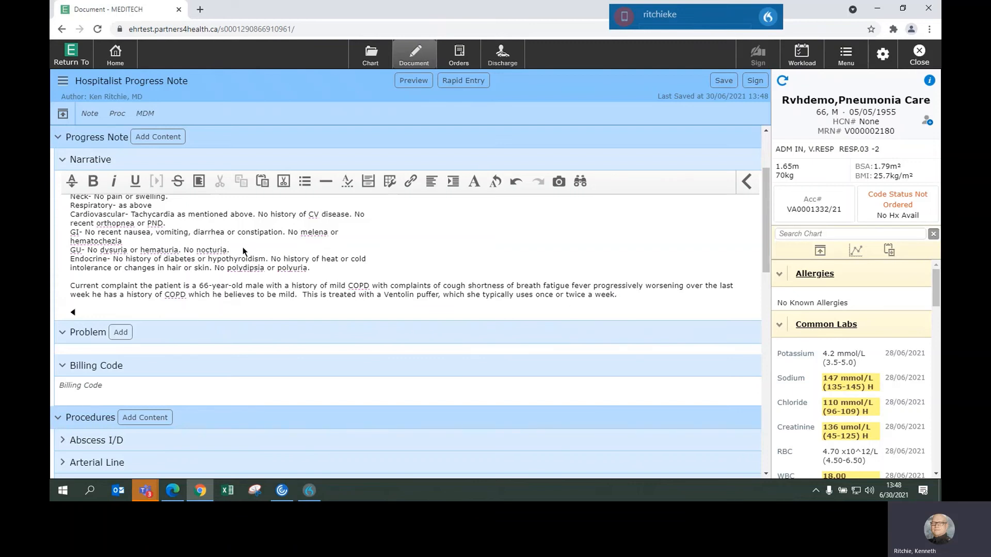
Preview the completed Hospitalist Progress Note and sign it by entering the PIN.
{"action": "left_click", "coordinate": [408, 82]}
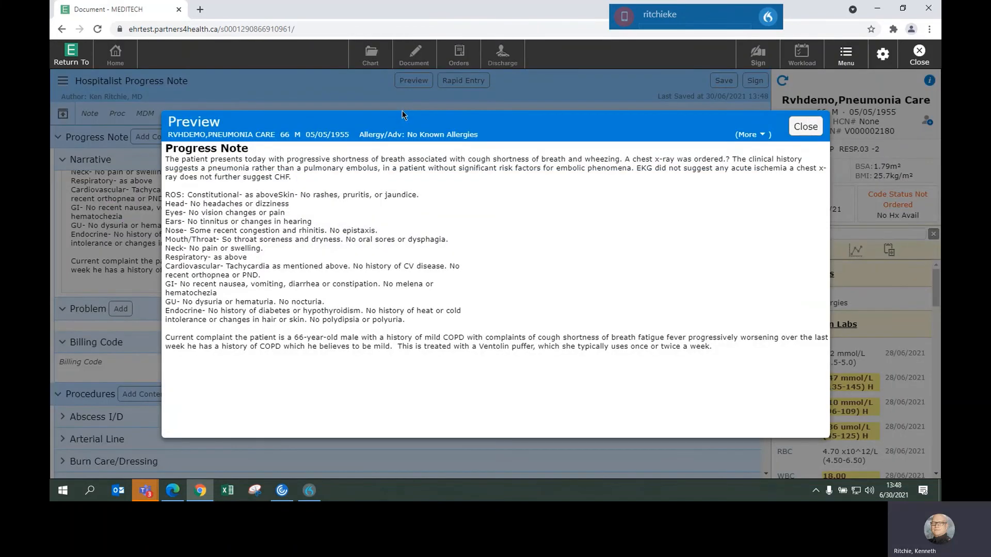
{"action": "left_click", "coordinate": [806, 127]}
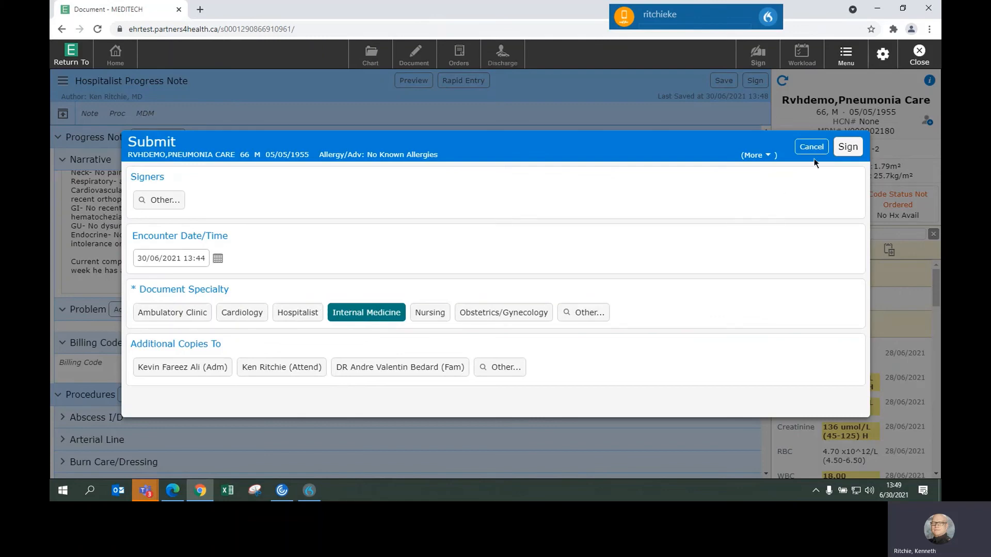
{"action": "left_click", "coordinate": [847, 148]}
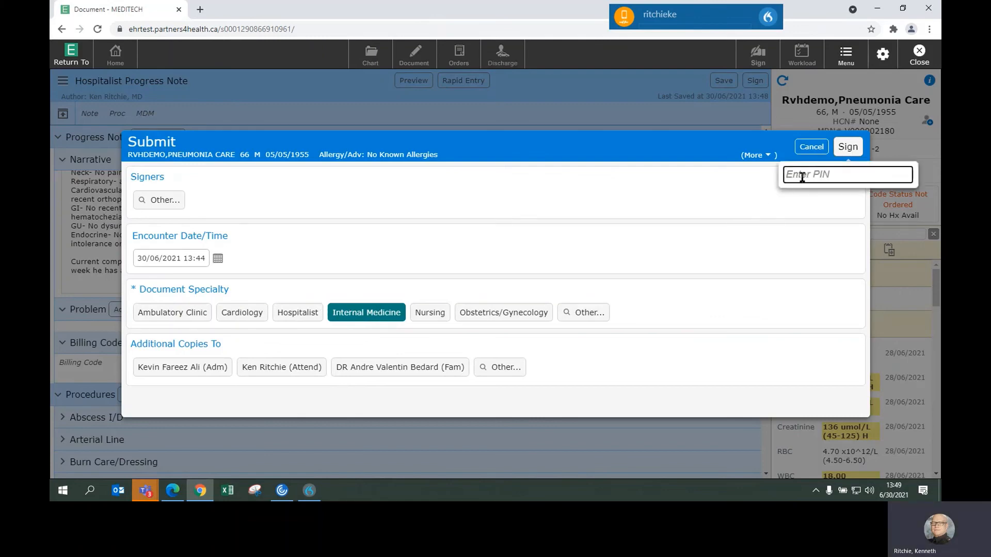
{"action": "type", "text": "••"}
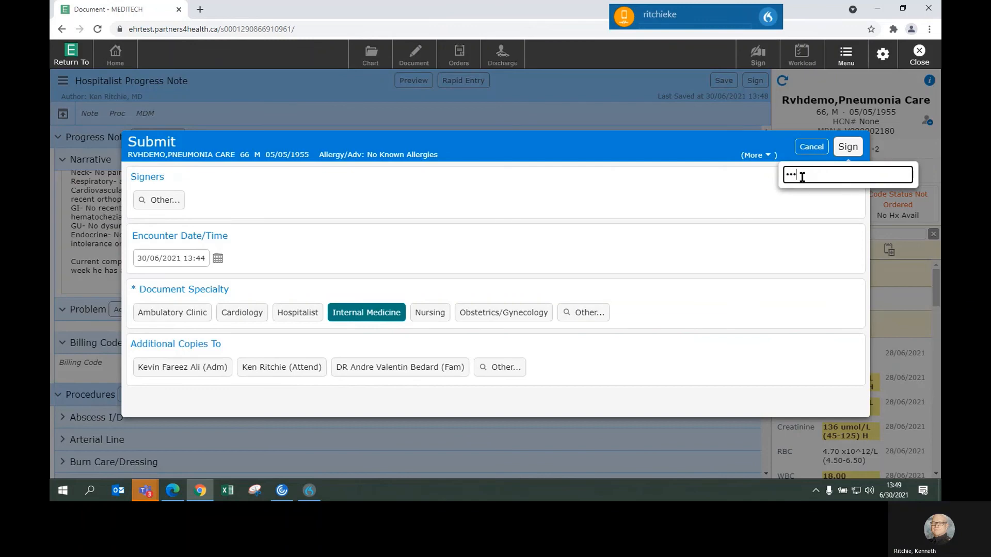
{"action": "key", "text": "BackSpace"}
{"action": "key", "text": "BackSpace"}
{"action": "type", "text": "••"}
{"action": "key", "text": "Return"}
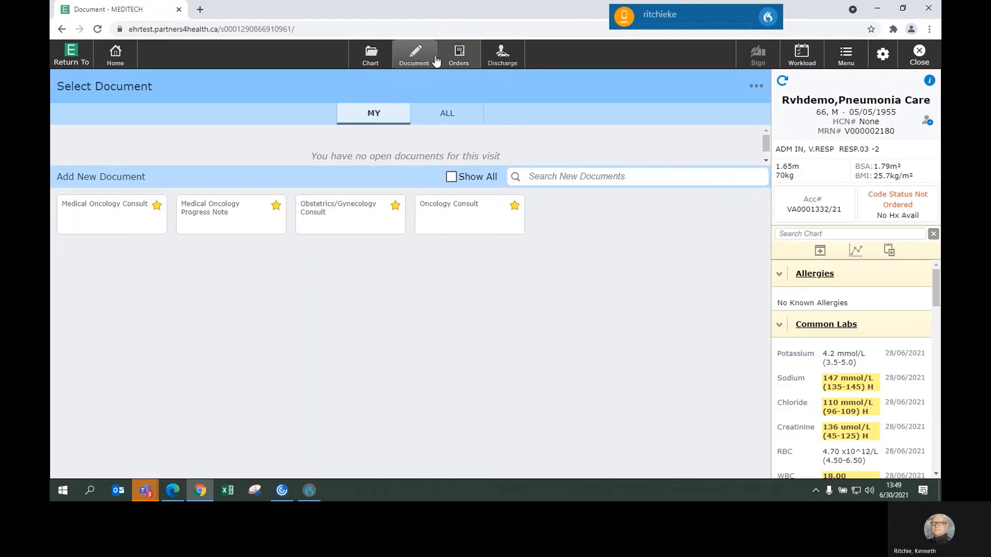
Check the General provider notes in the patient's chart for the newly signed progress note and refresh the chart data.
{"action": "left_click", "coordinate": [372, 58]}
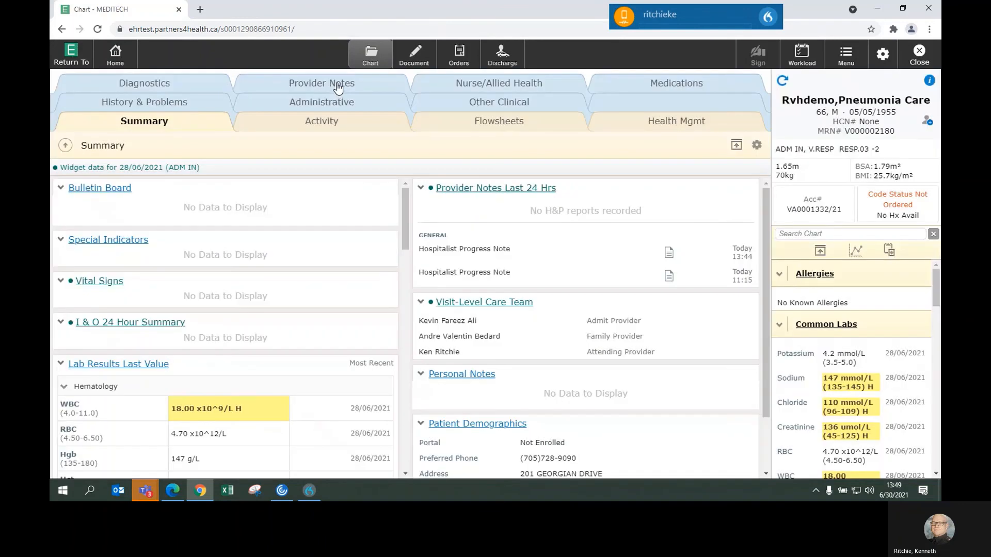
{"action": "left_click", "coordinate": [338, 87]}
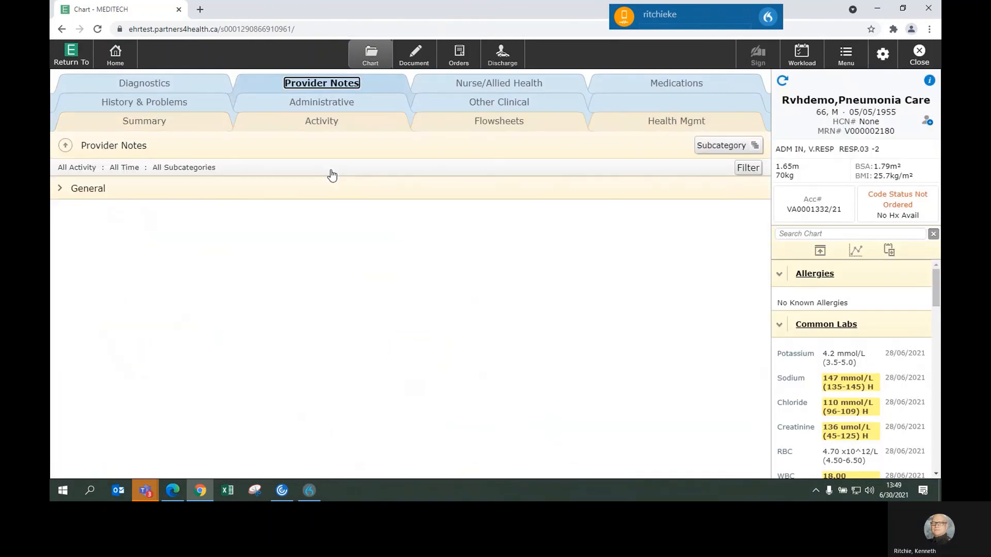
{"action": "left_click", "coordinate": [83, 191]}
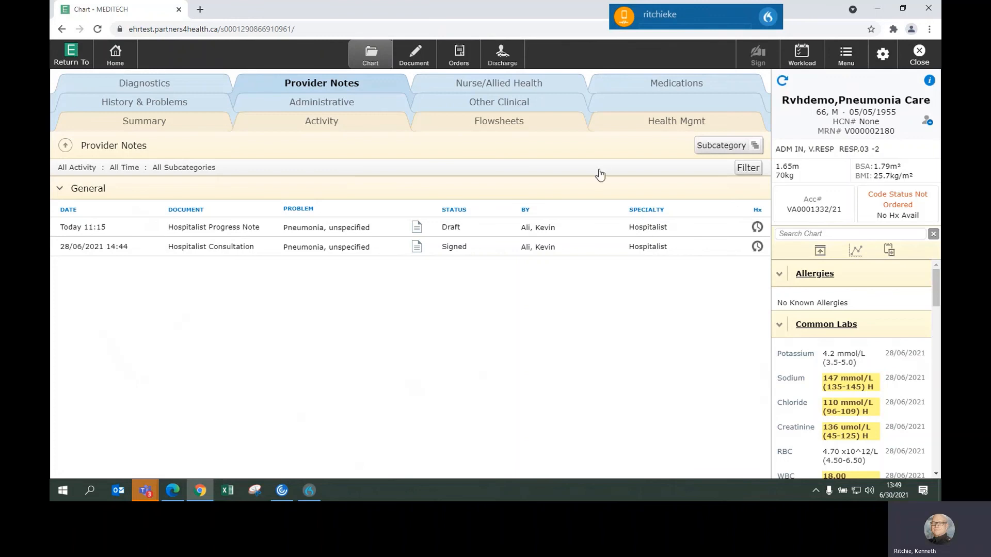
{"action": "left_click", "coordinate": [784, 81]}
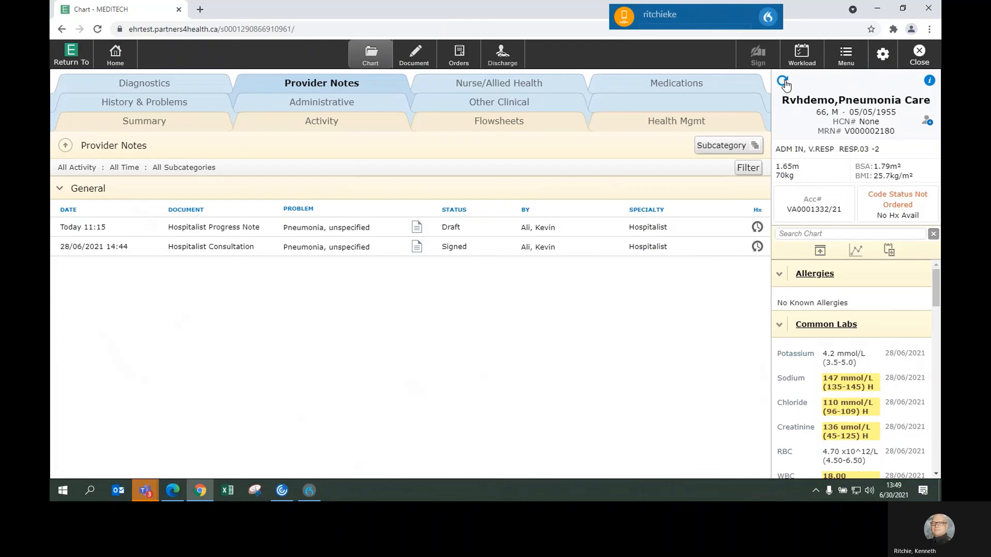